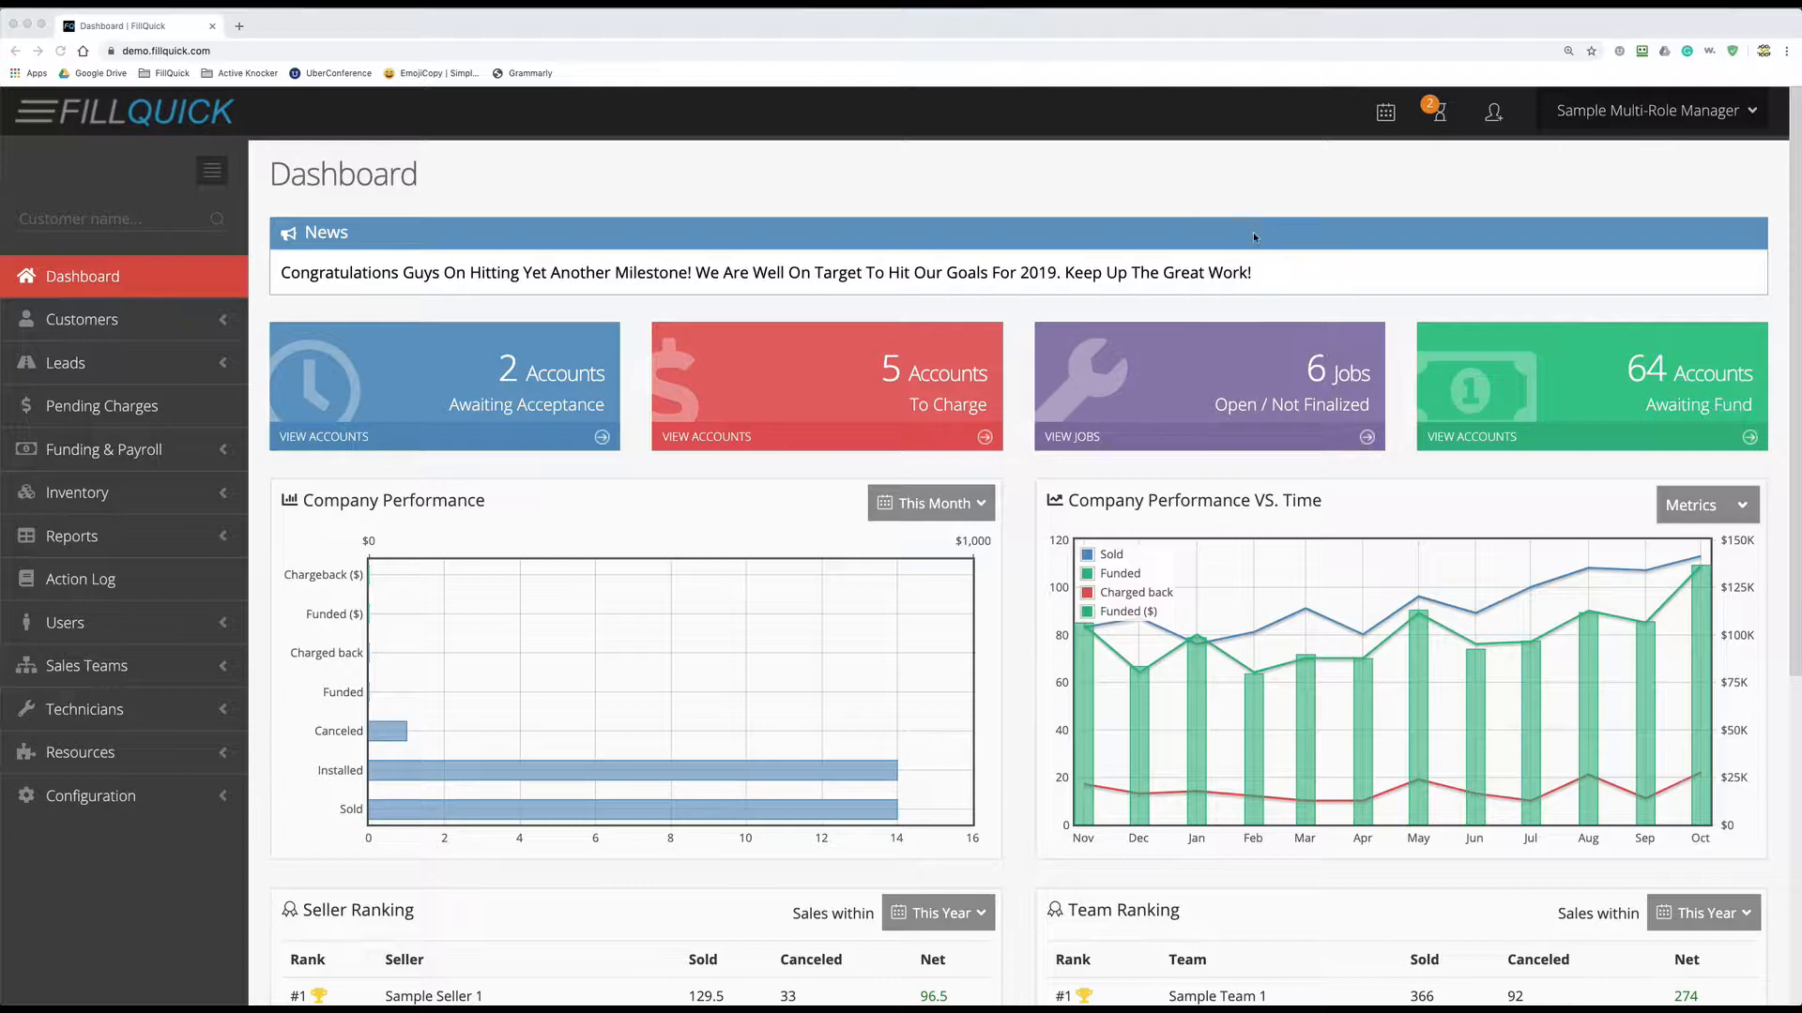
# - Start a new customer account from the header to get a blank form with sold date 11/5/2019
pyautogui.click(1472, 178)
pyautogui.click(1494, 114)
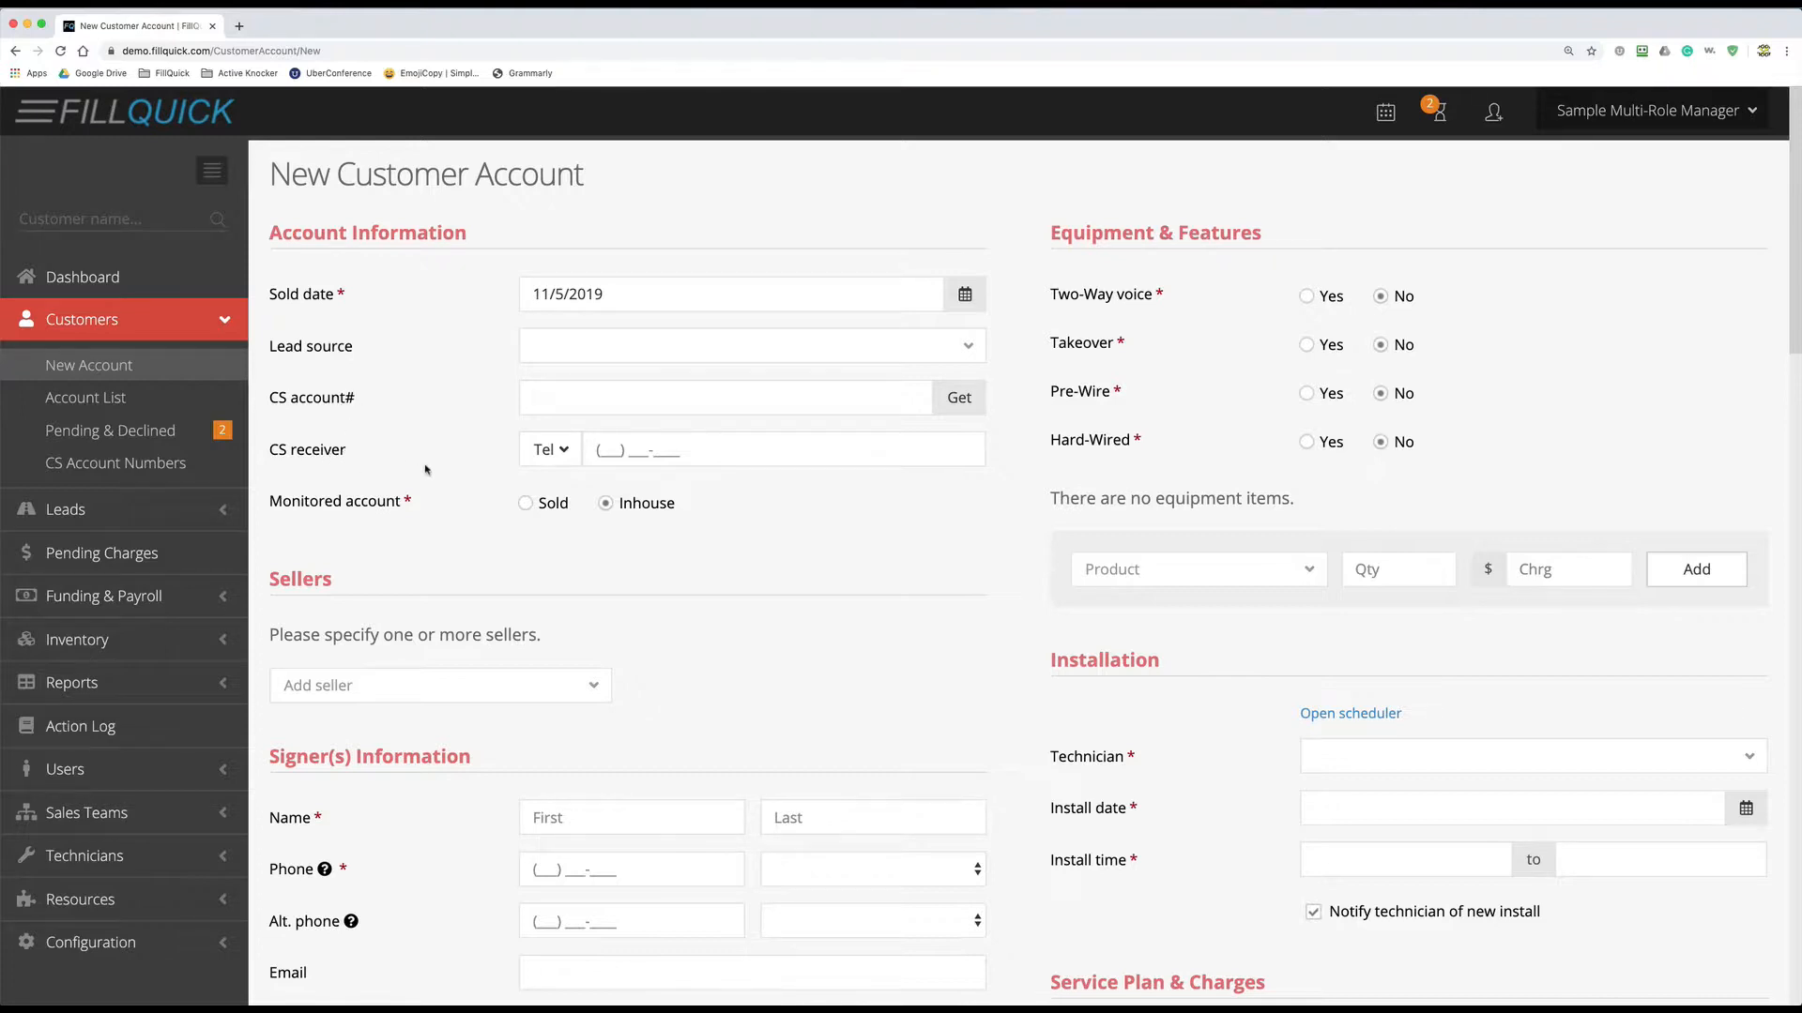
pyautogui.click(598, 404)
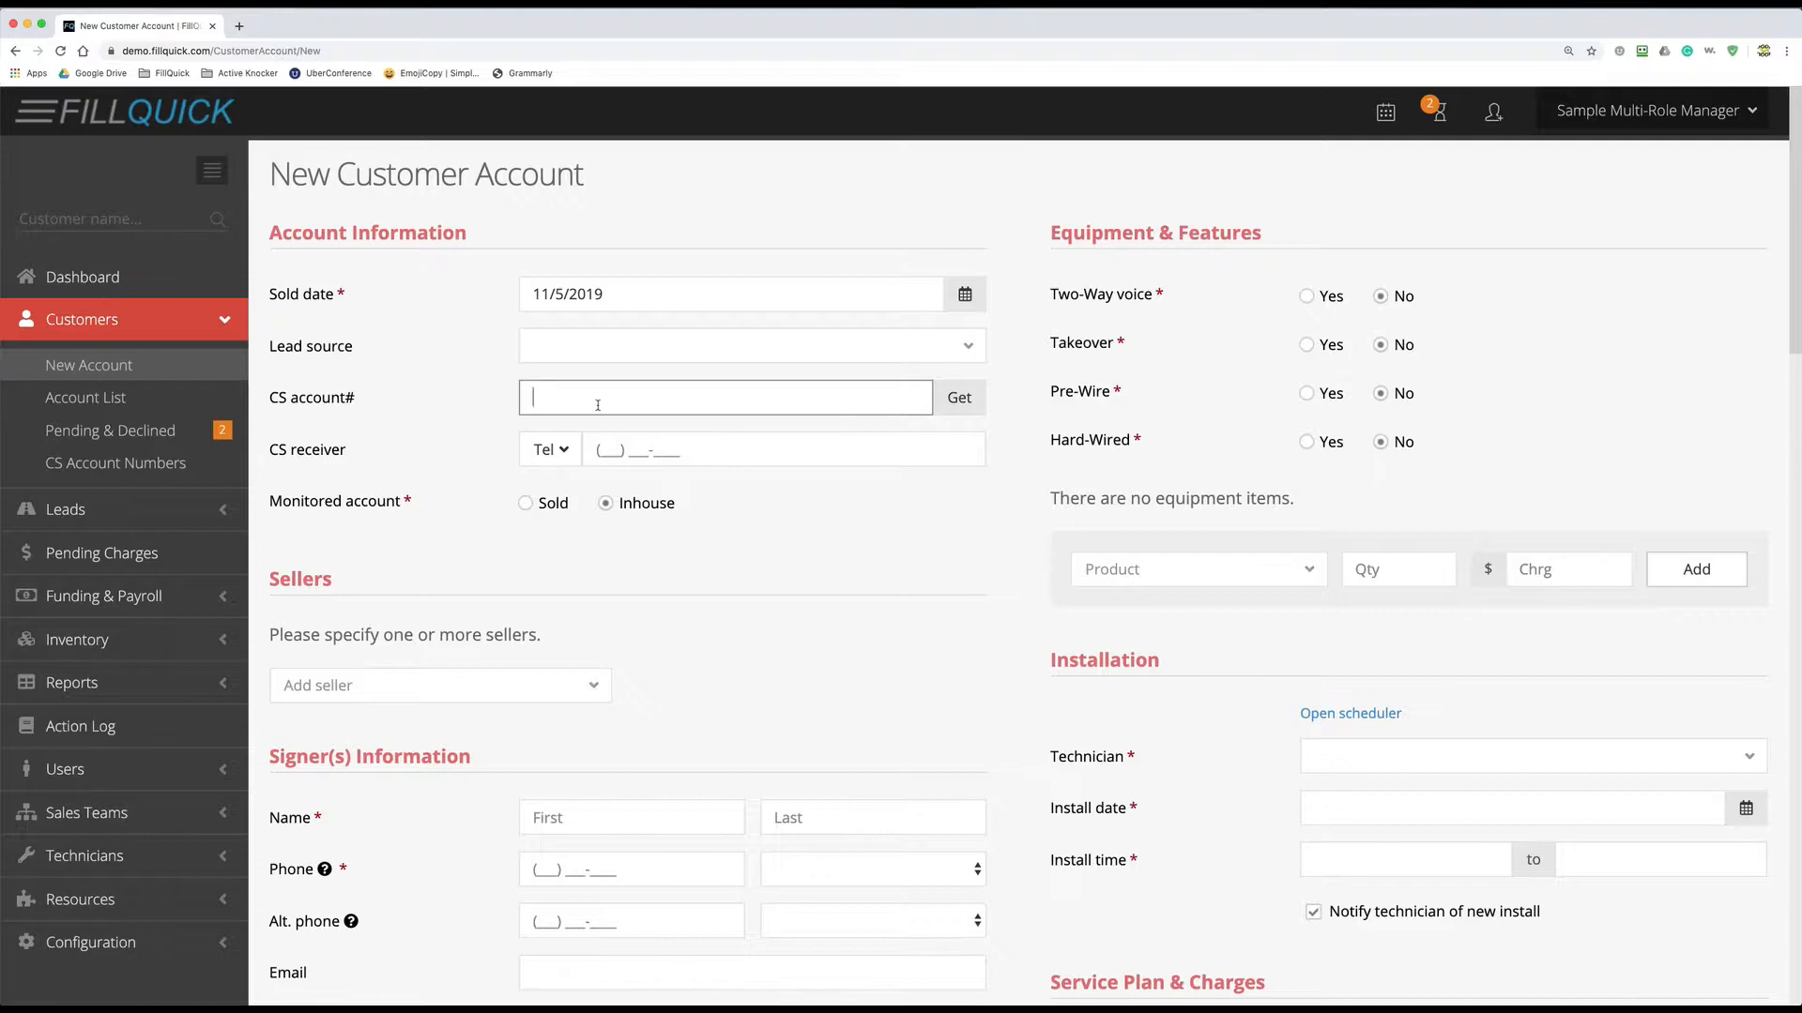
# - Fill the CS account# and receiver from the Cops Monitoring - Two Voice block, then view the CS Account Number Blocks list
pyautogui.click(955, 400)
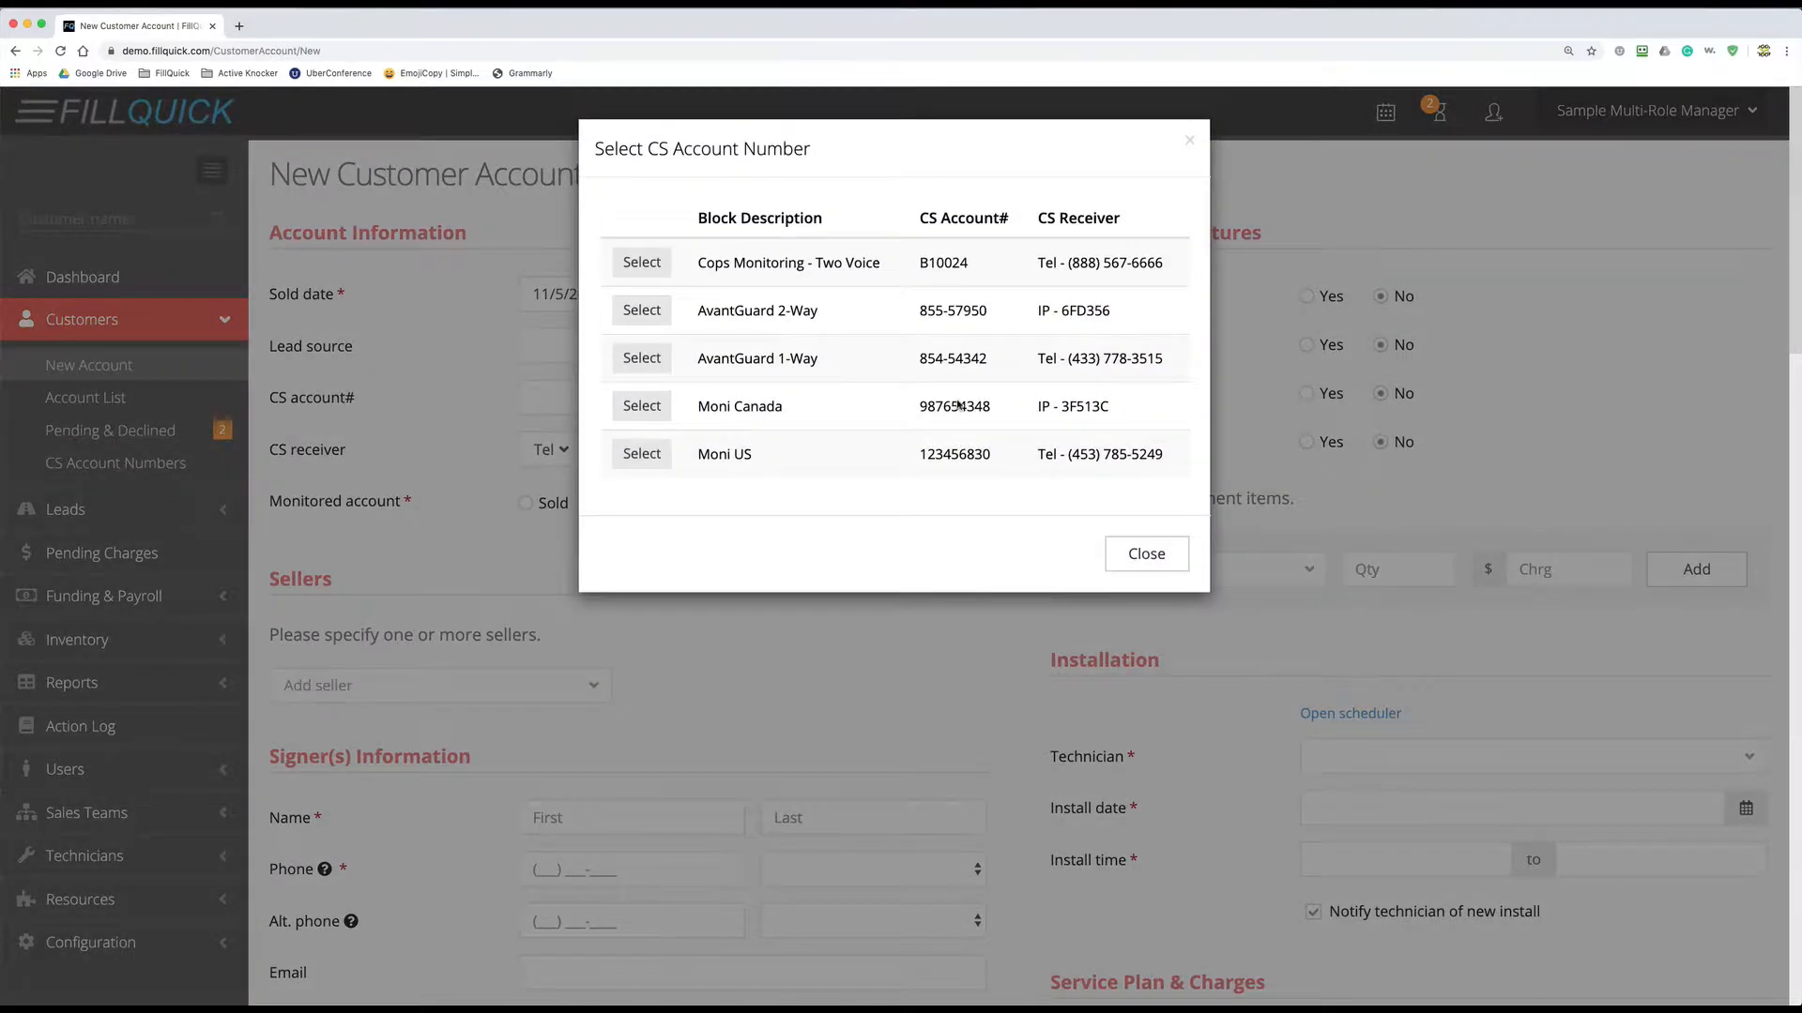
pyautogui.click(636, 266)
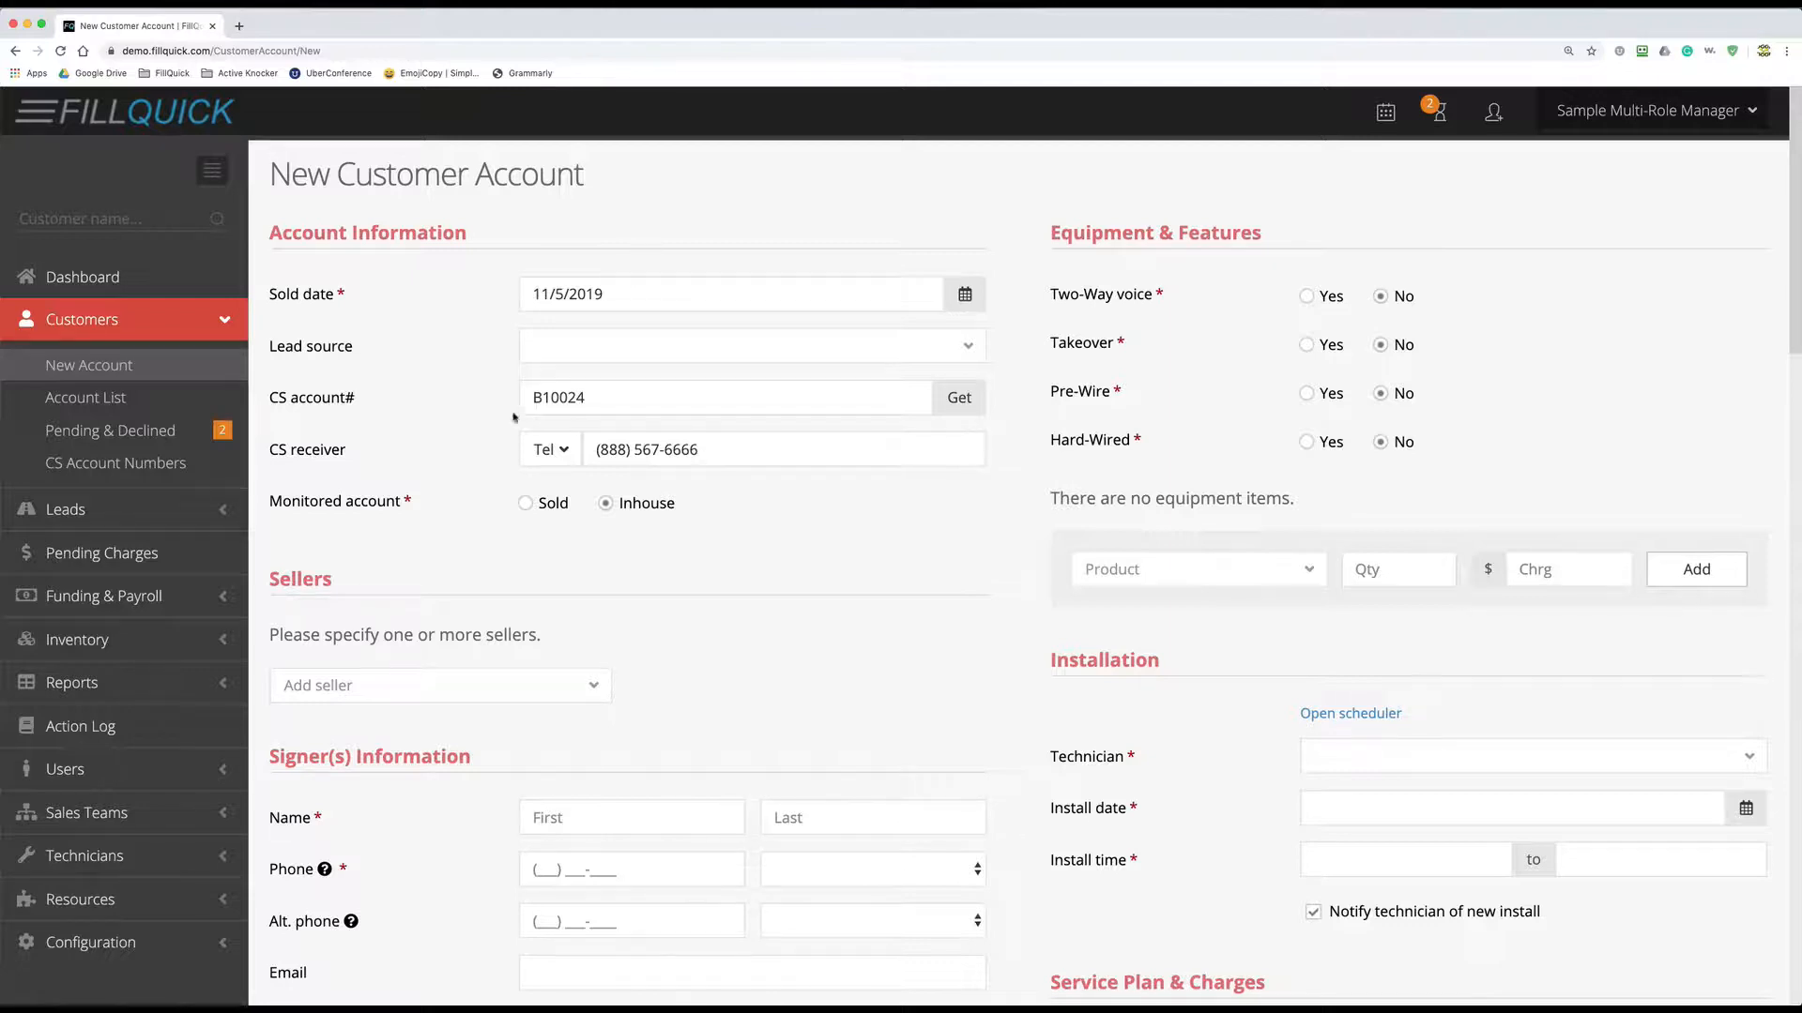
pyautogui.click(199, 468)
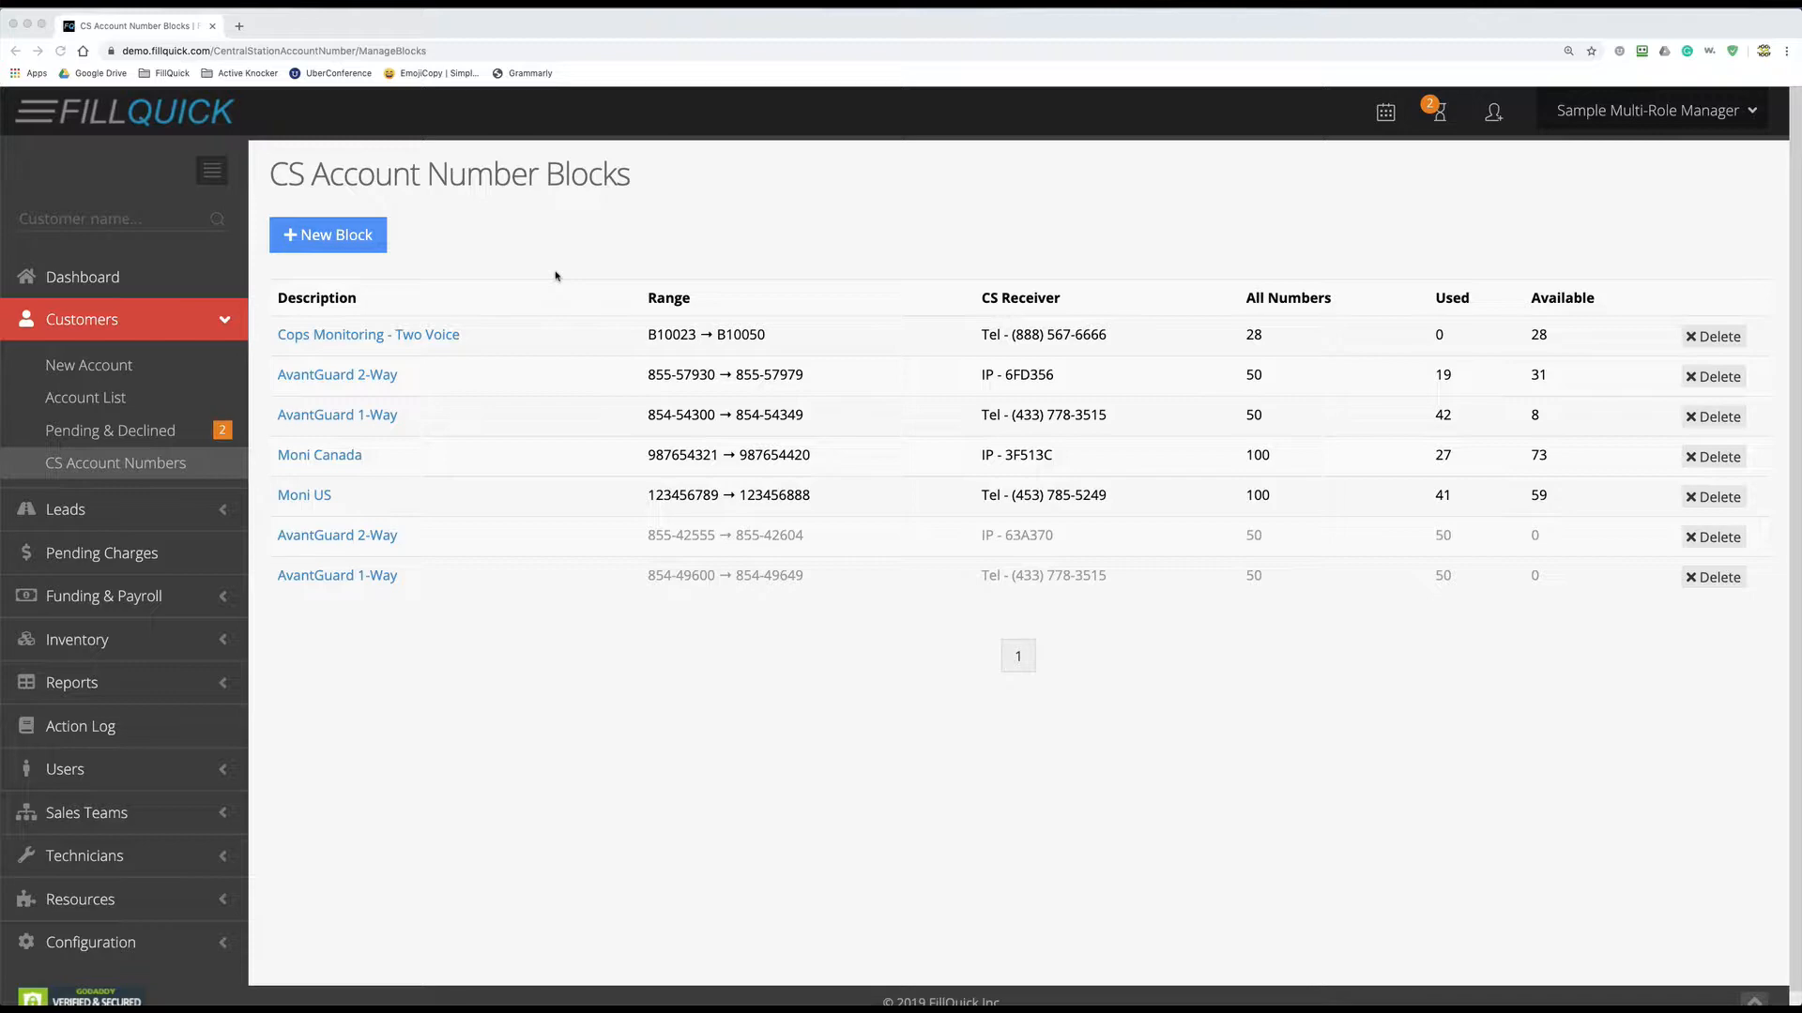
# - Start a new CS account number block from the blocks list
pyautogui.click(349, 242)
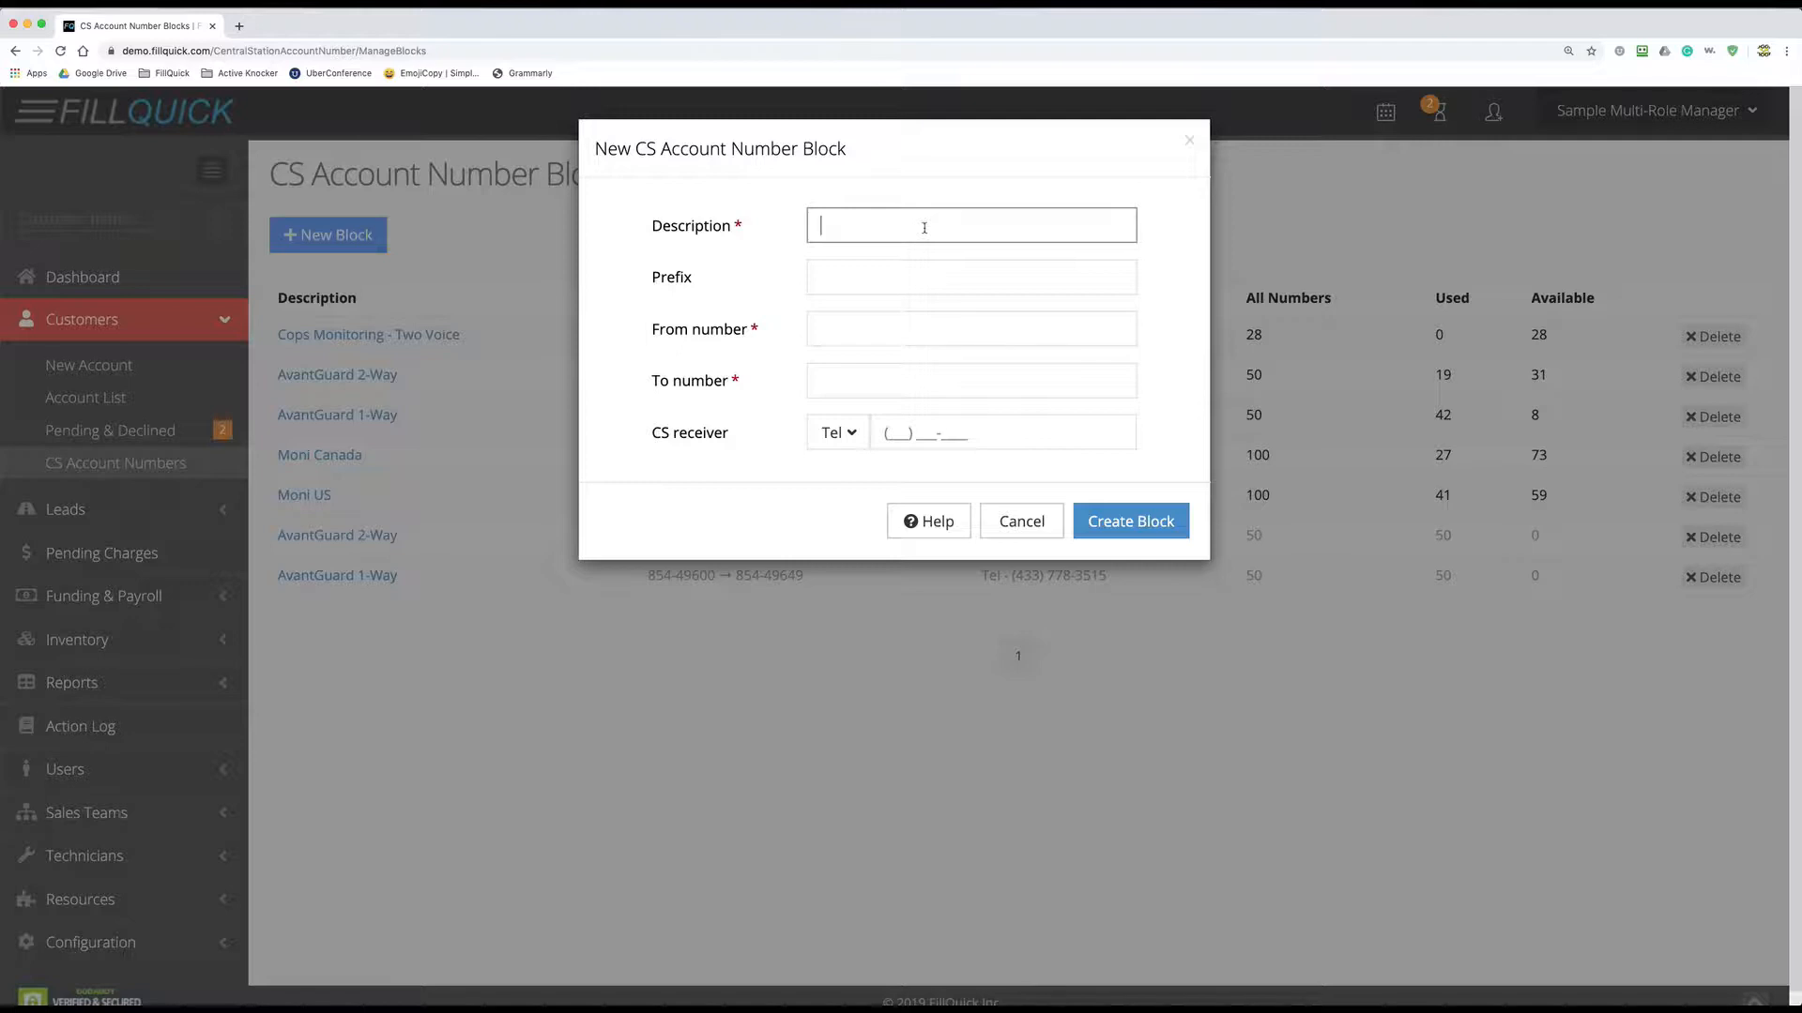
# - Enter block 'COPS Monitoring - GSM Radio', prefix X, range 10050–10060, plus a telephone receiver number
pyautogui.write('COPS Monitoring -')
pyautogui.write('GSM Radio')
pyautogui.click(839, 272)
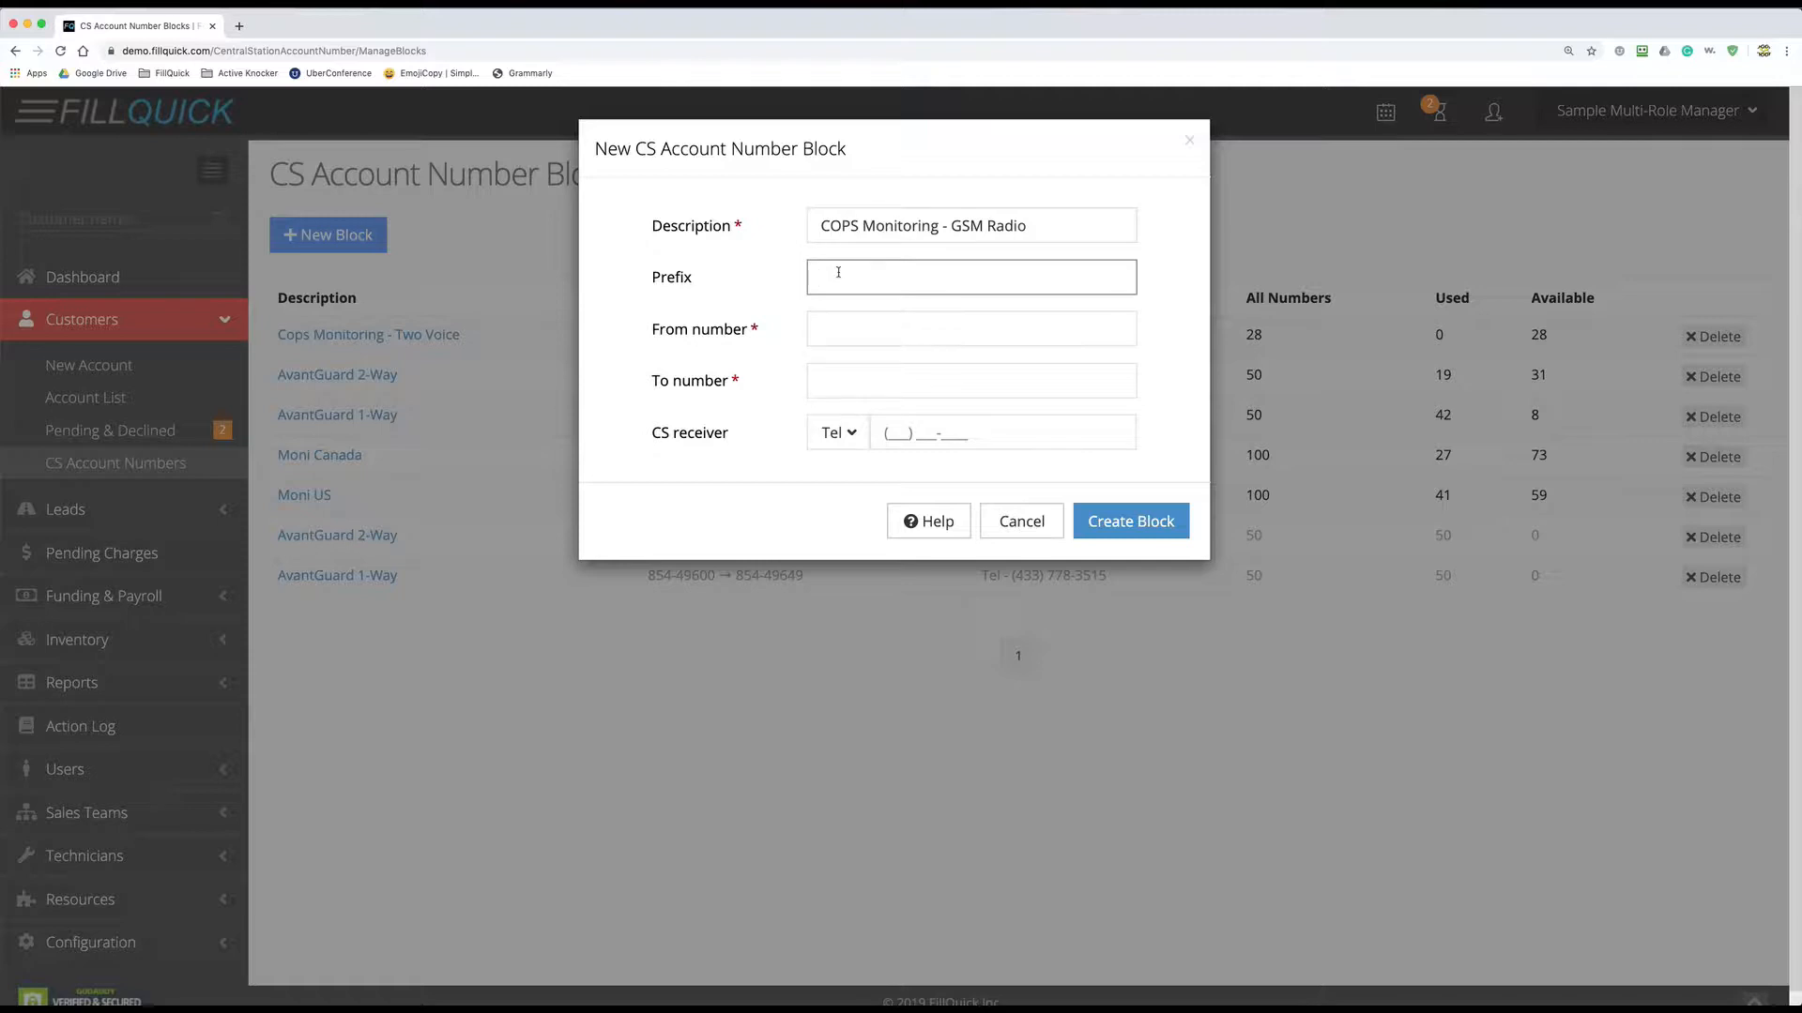
pyautogui.write('X')
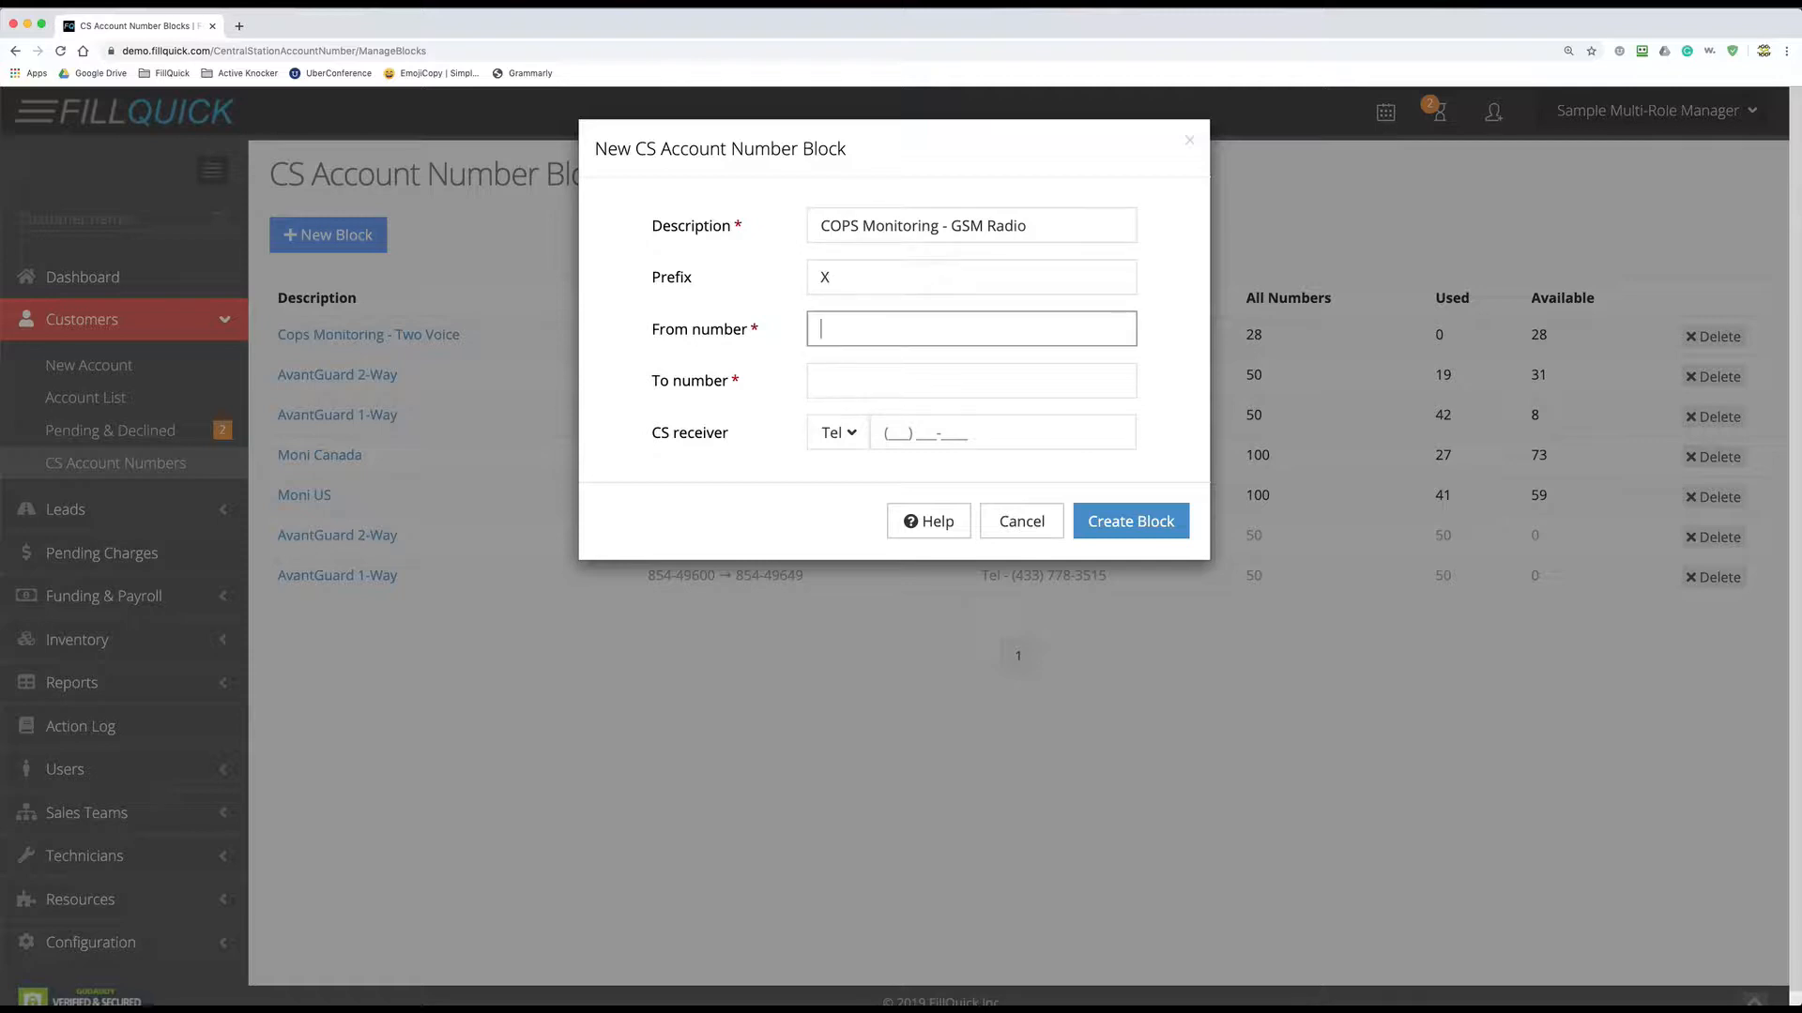
pyautogui.write('10050')
pyautogui.press('Tab')
pyautogui.write('1')
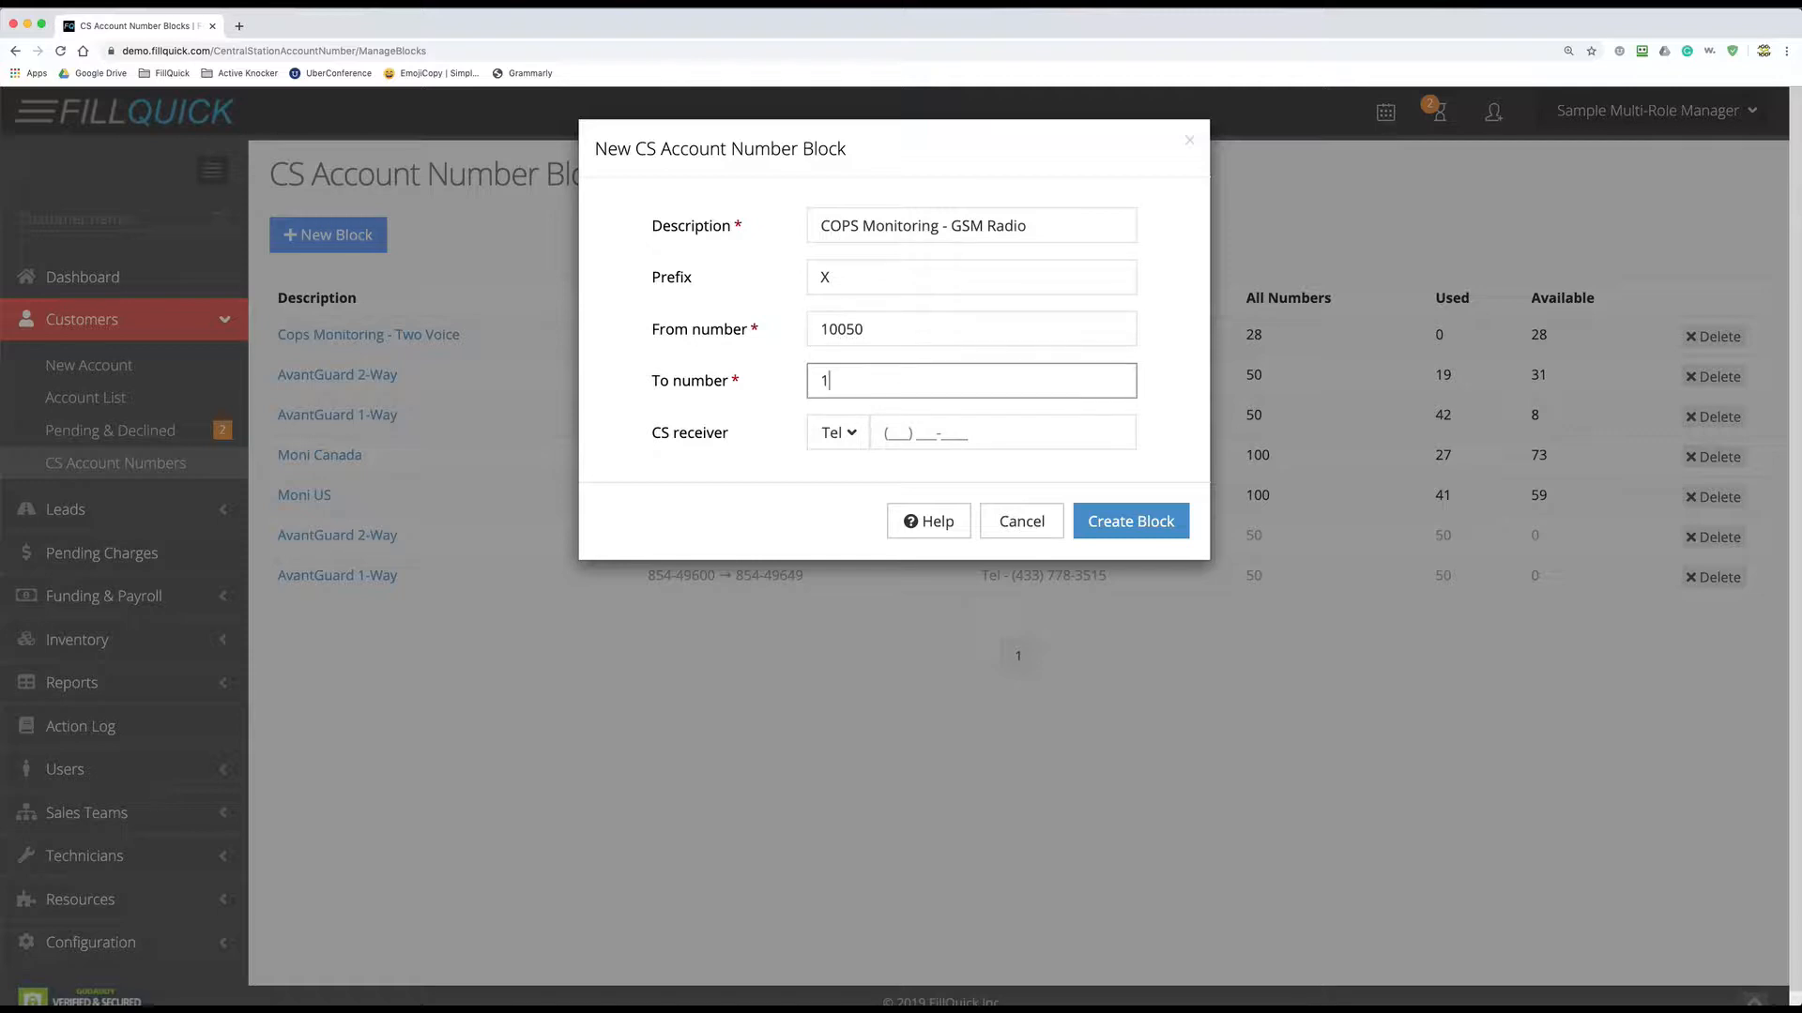
pyautogui.write('0060')
pyautogui.click(887, 432)
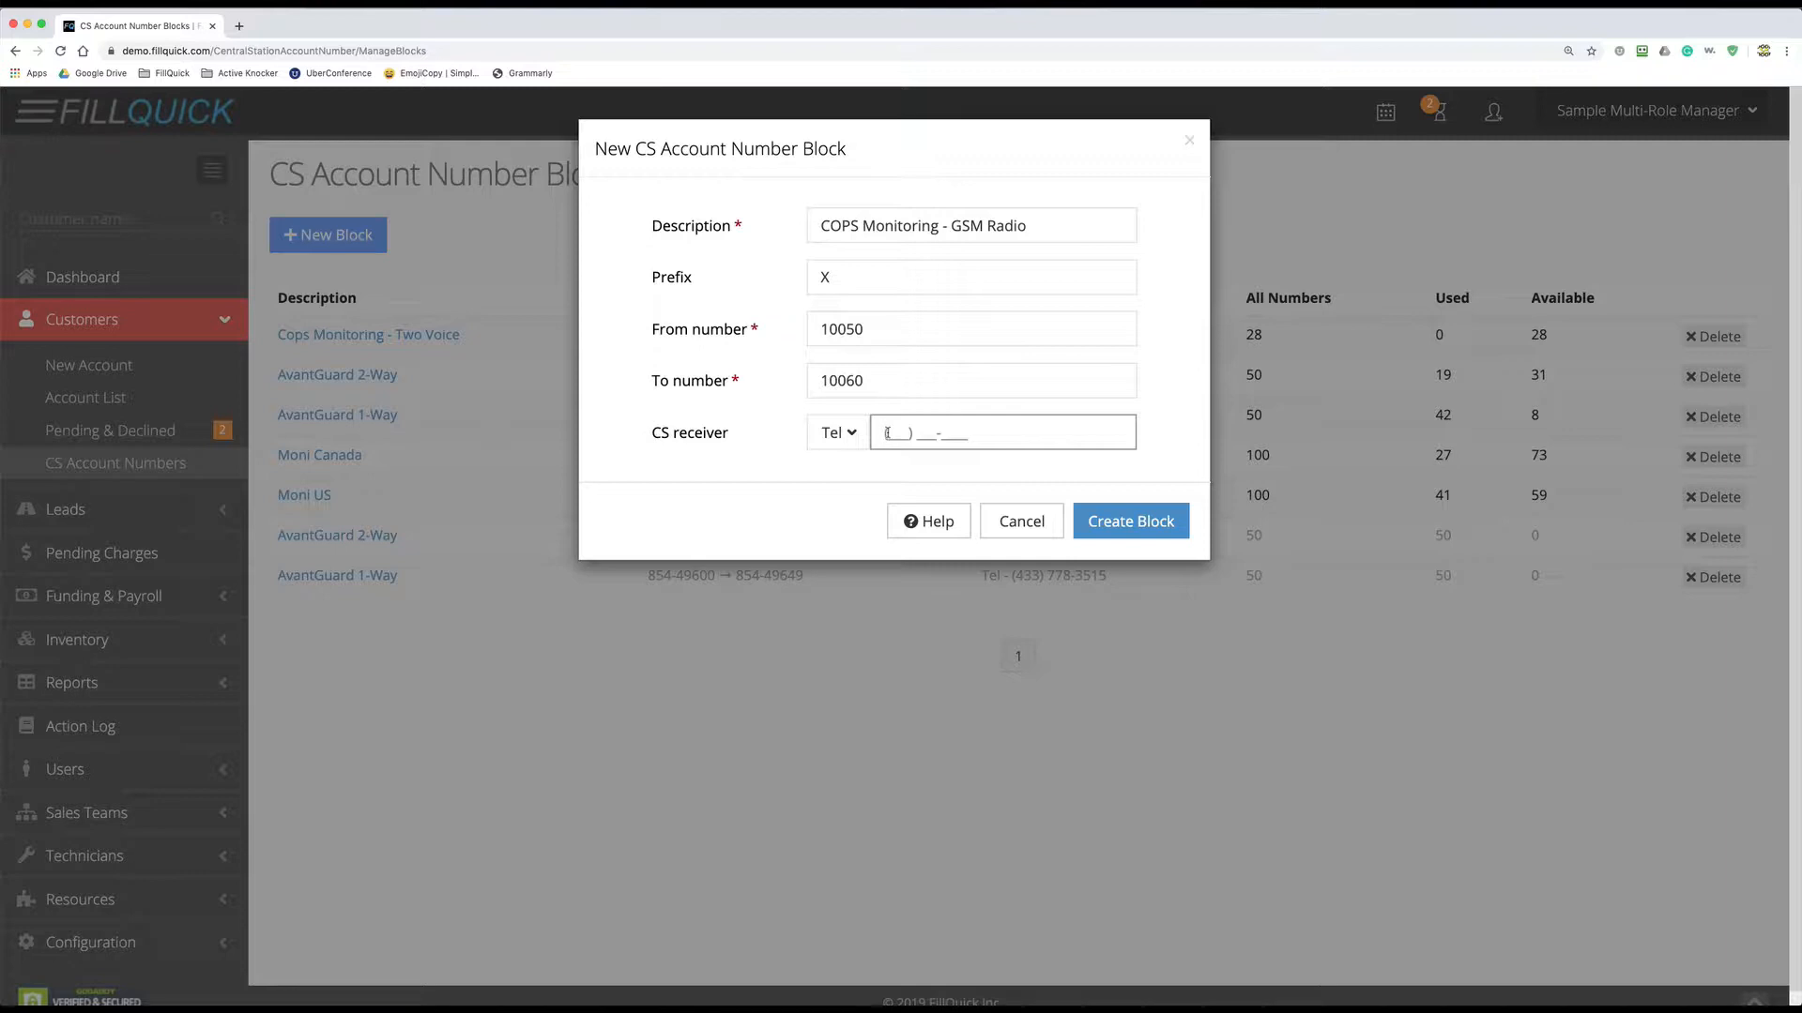
# - Check the Help numbering examples, then save the COPS Monitoring - GSM Radio block
pyautogui.click(923, 523)
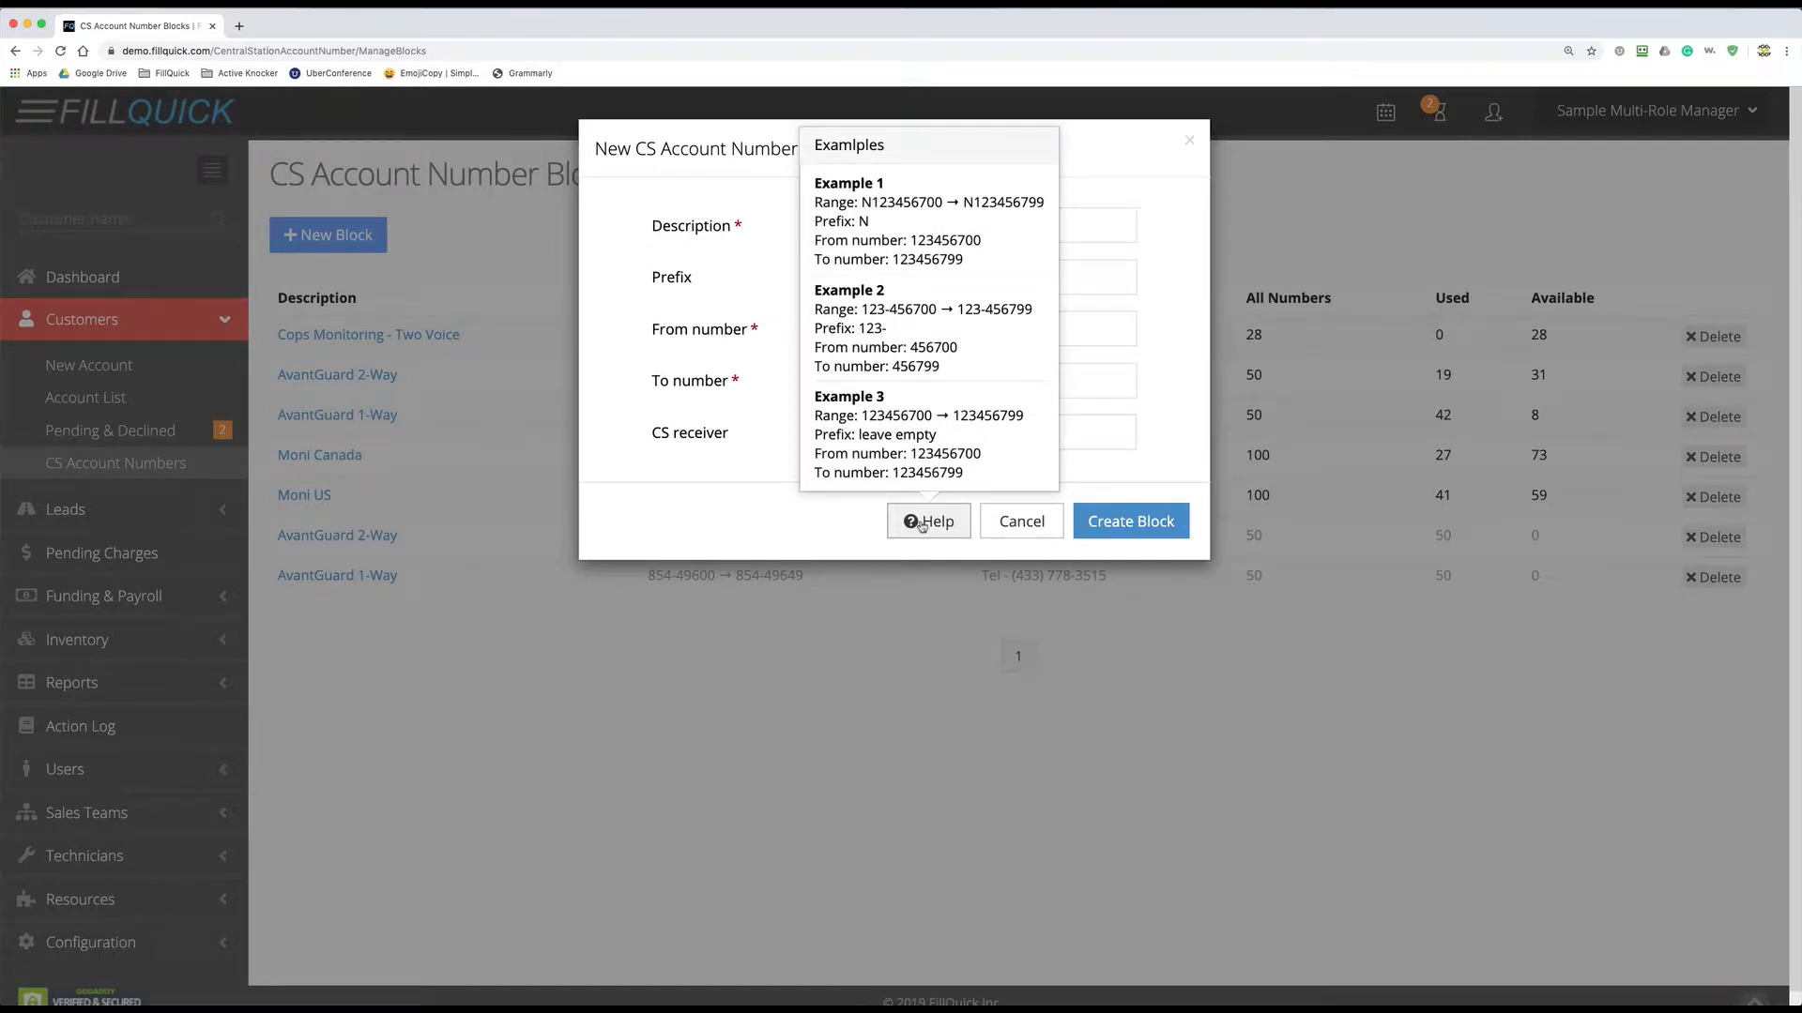
pyautogui.click(852, 525)
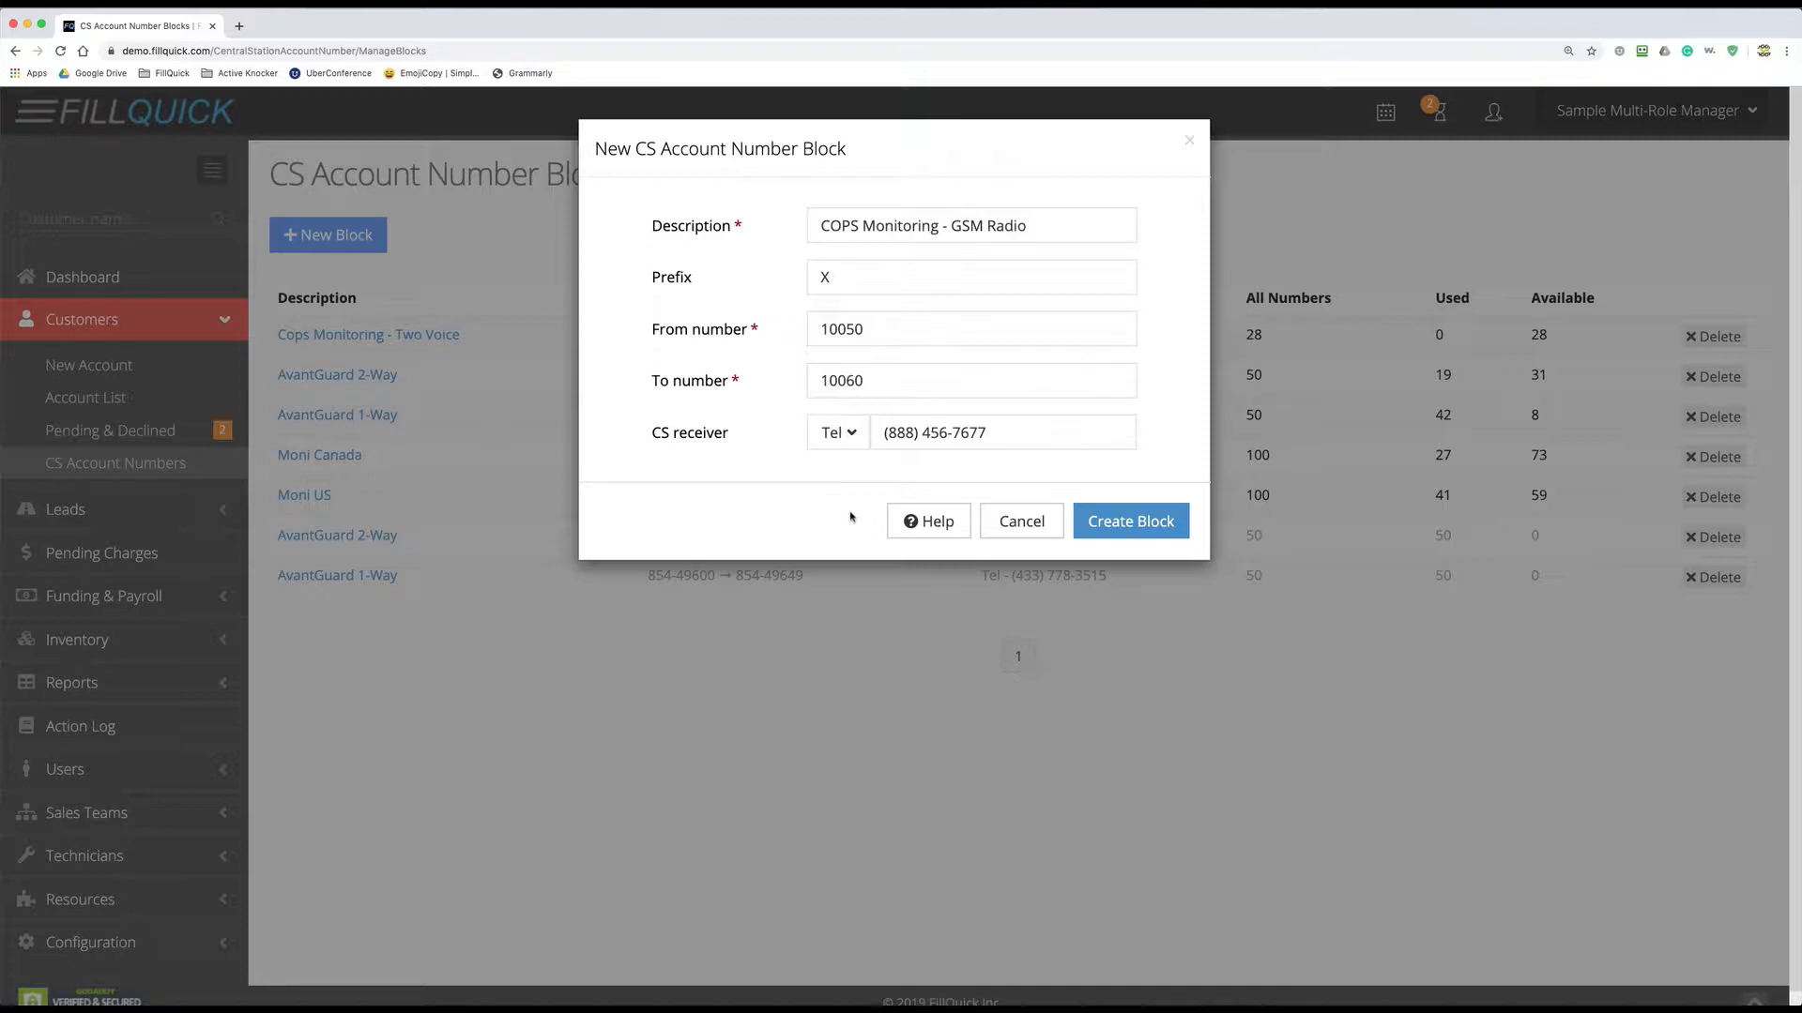
pyautogui.click(1161, 521)
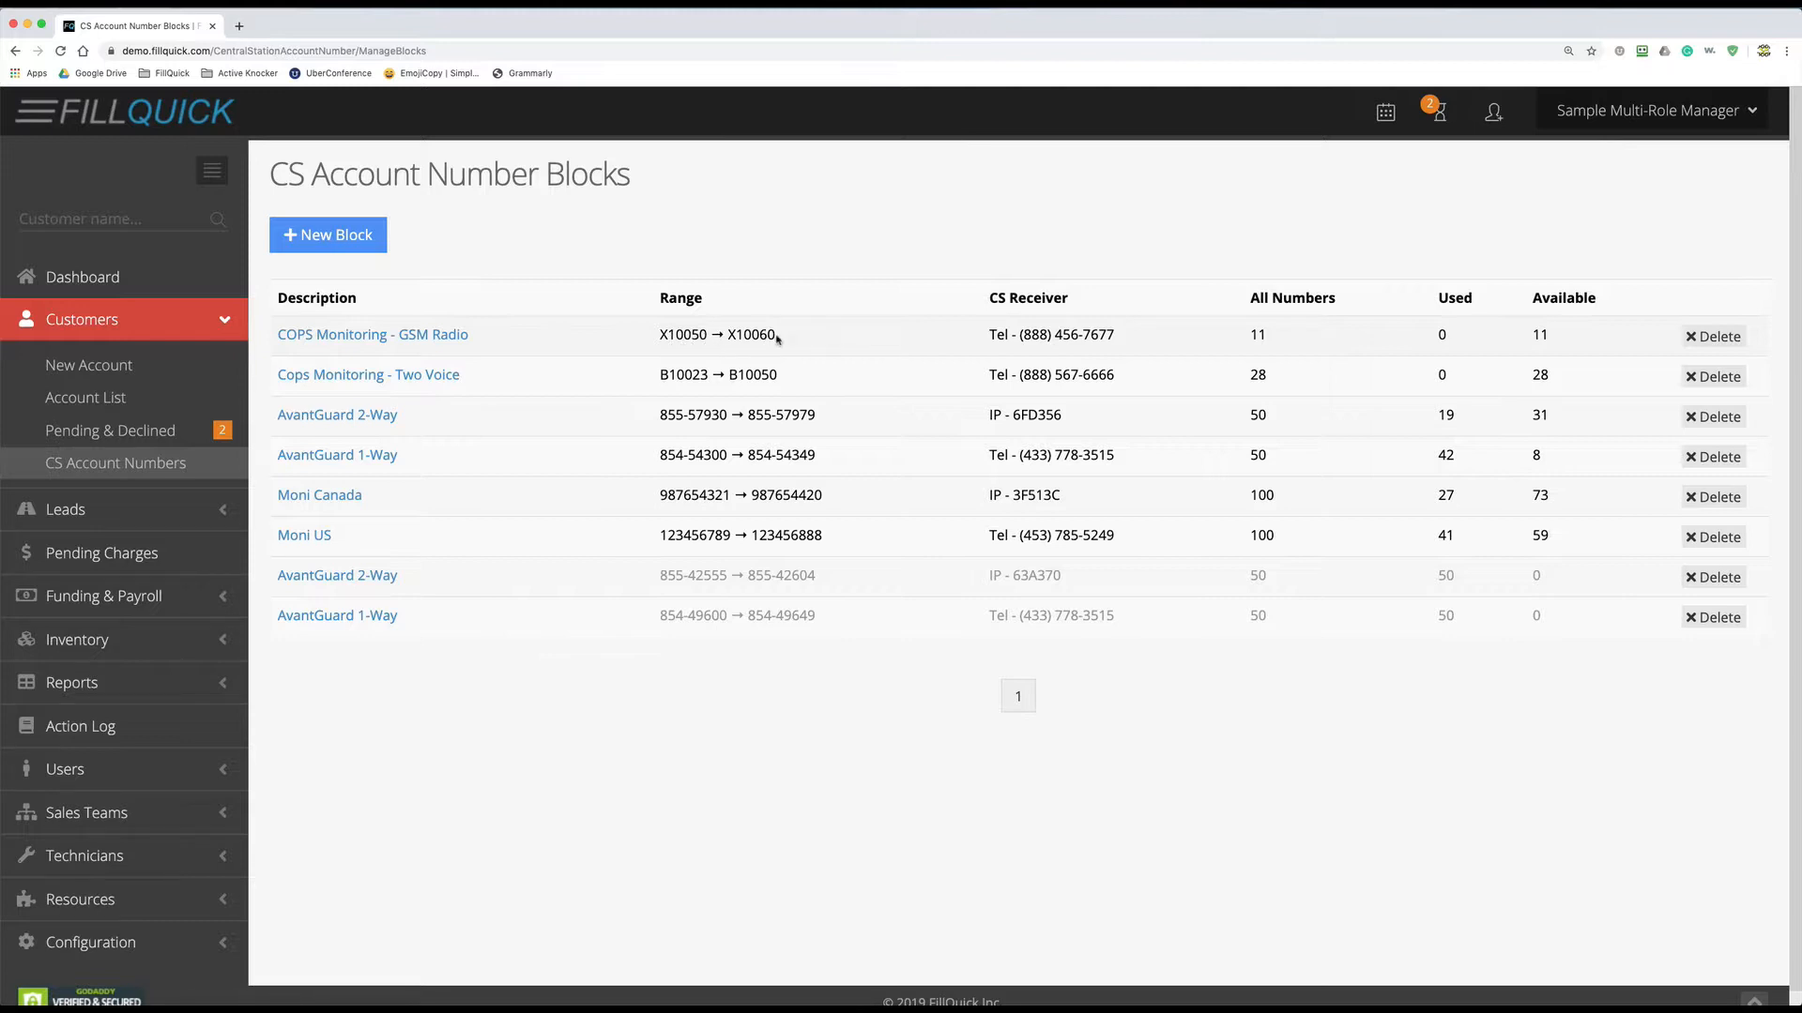
# - Review the new GSM Radio row: 11 numbers in total, none used, 11 available
pyautogui.doubleClick(1253, 337)
pyautogui.doubleClick(1442, 336)
pyautogui.click(1533, 335)
pyautogui.moveTo(1534, 335); pyautogui.dragTo(1555, 340)
pyautogui.click(1505, 340)
# - On a new customer account, select the COPS Monitoring - GSM Radio block, filling CS account X10050
pyautogui.click(1503, 116)
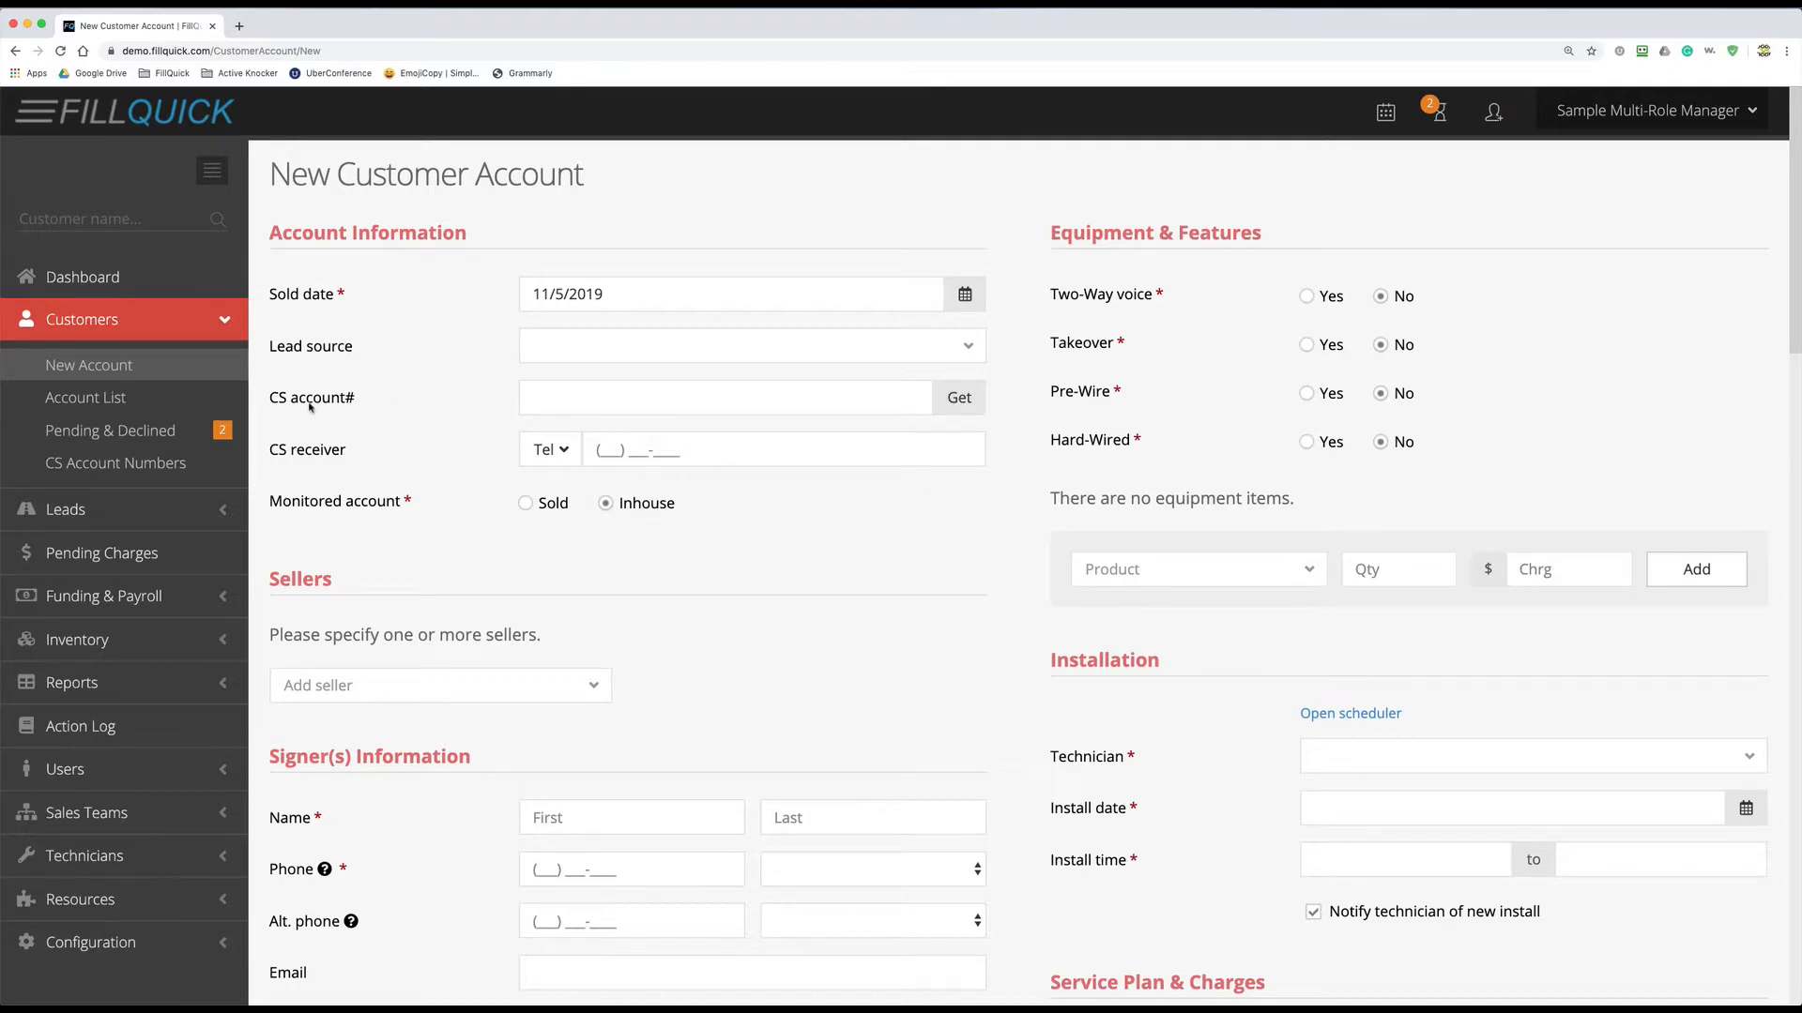
pyautogui.click(957, 399)
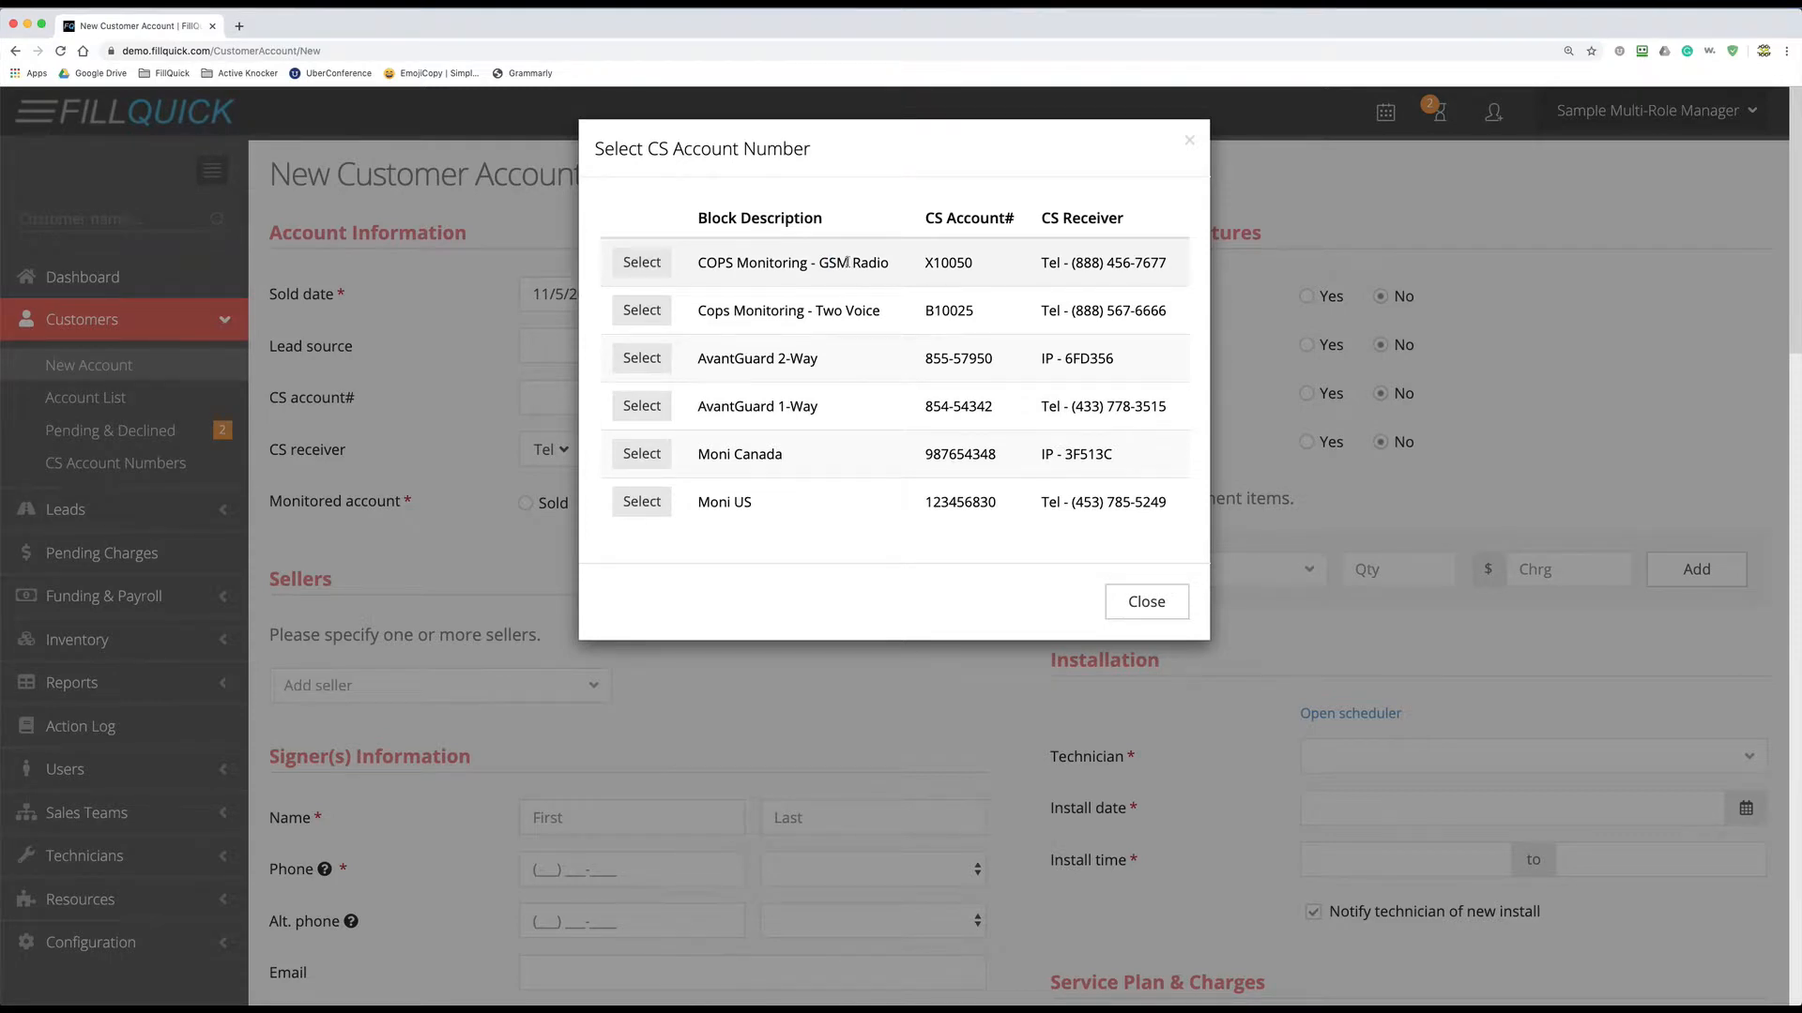
pyautogui.moveTo(830, 263); pyautogui.dragTo(889, 265)
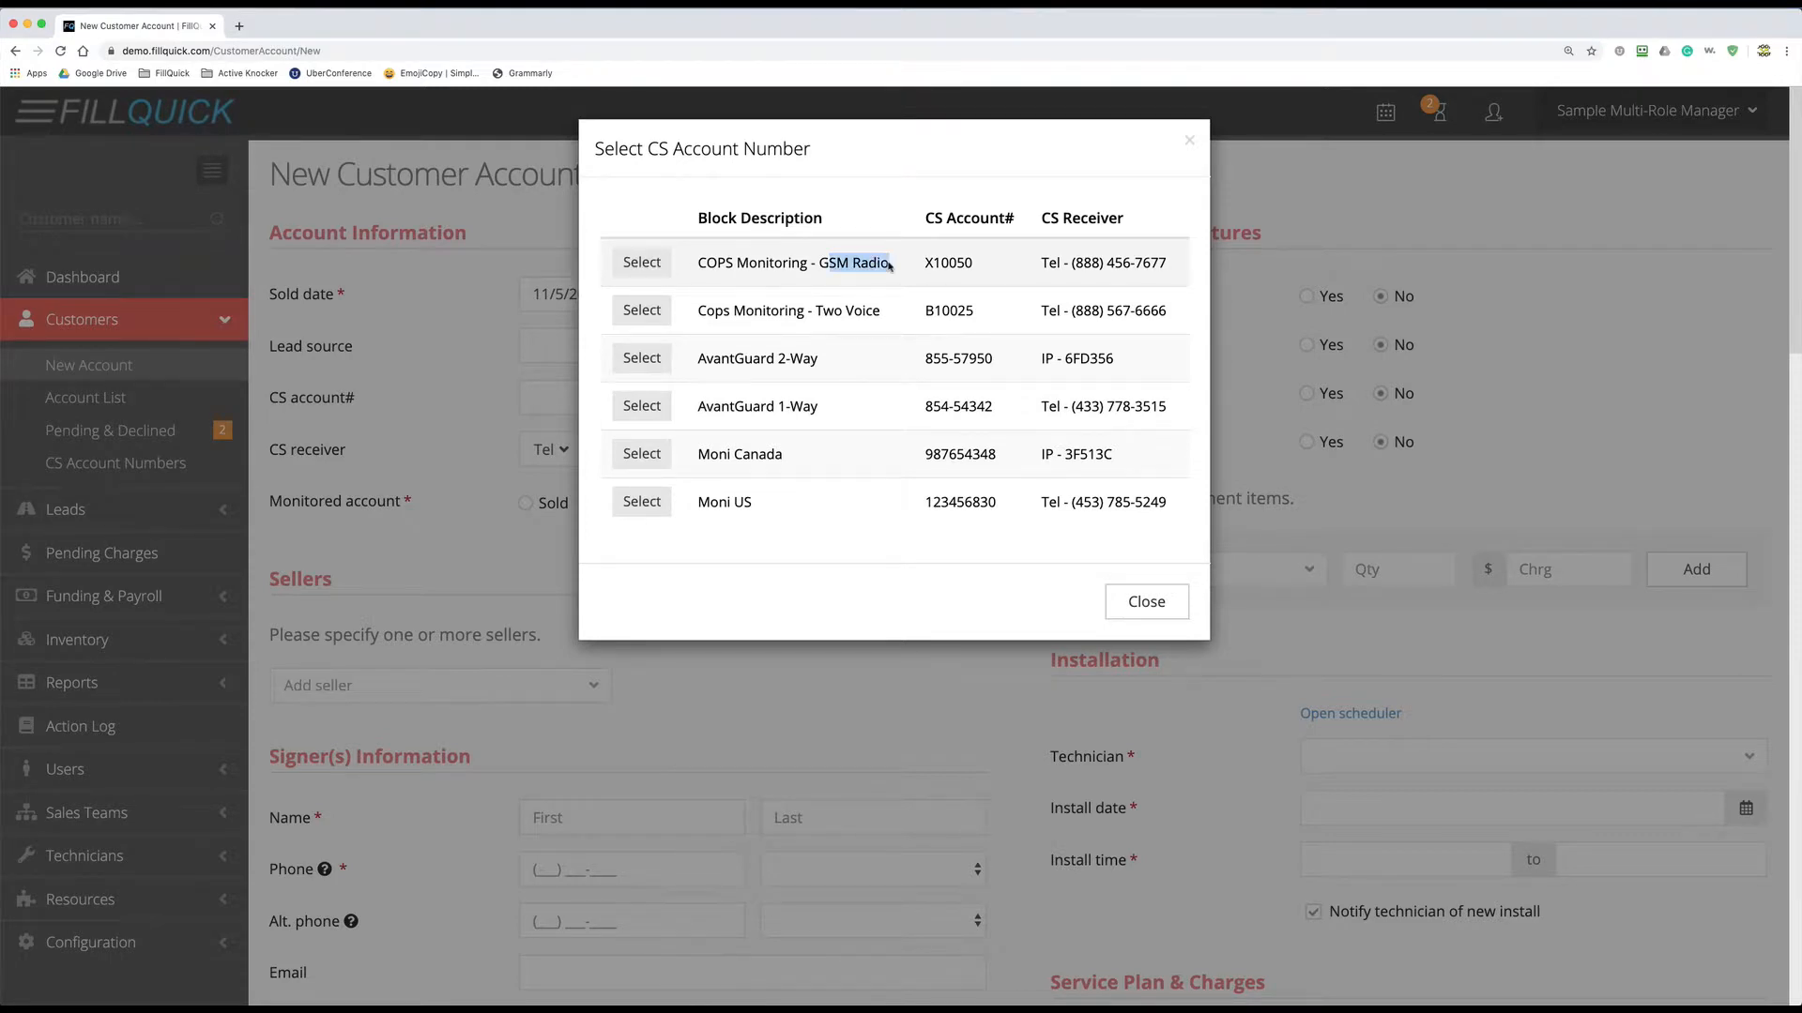
pyautogui.click(800, 266)
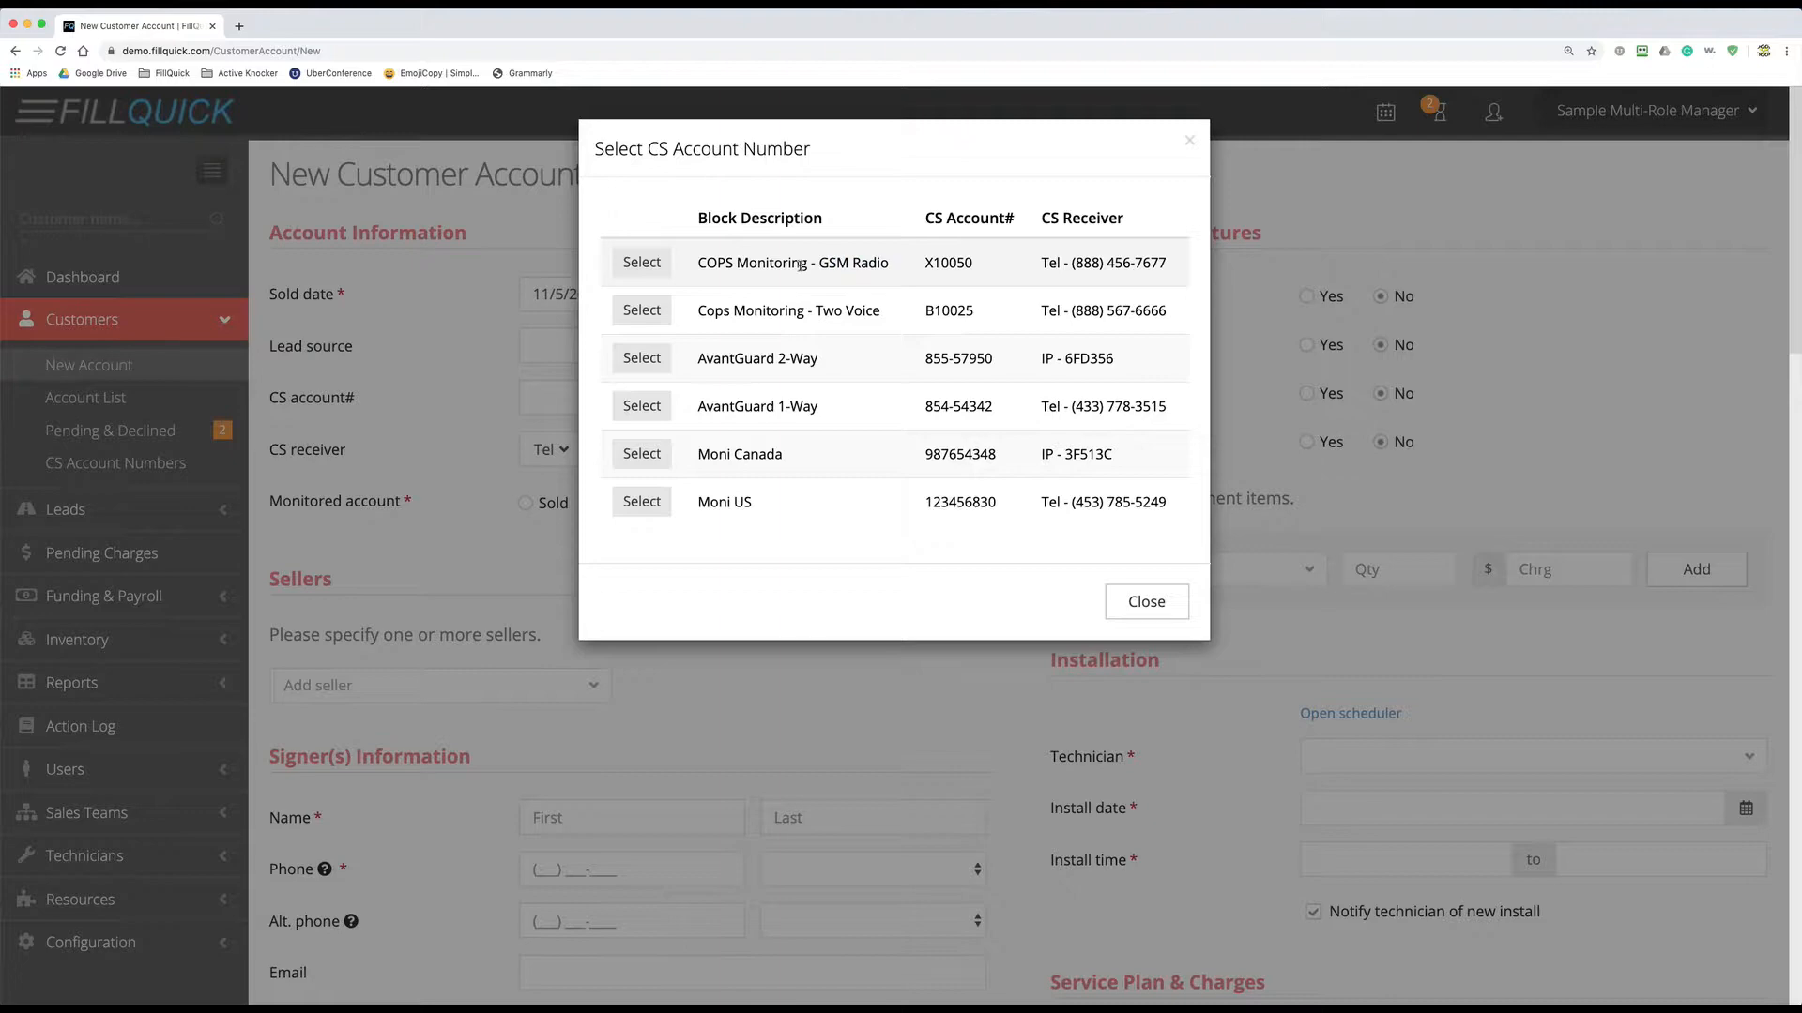
pyautogui.click(651, 267)
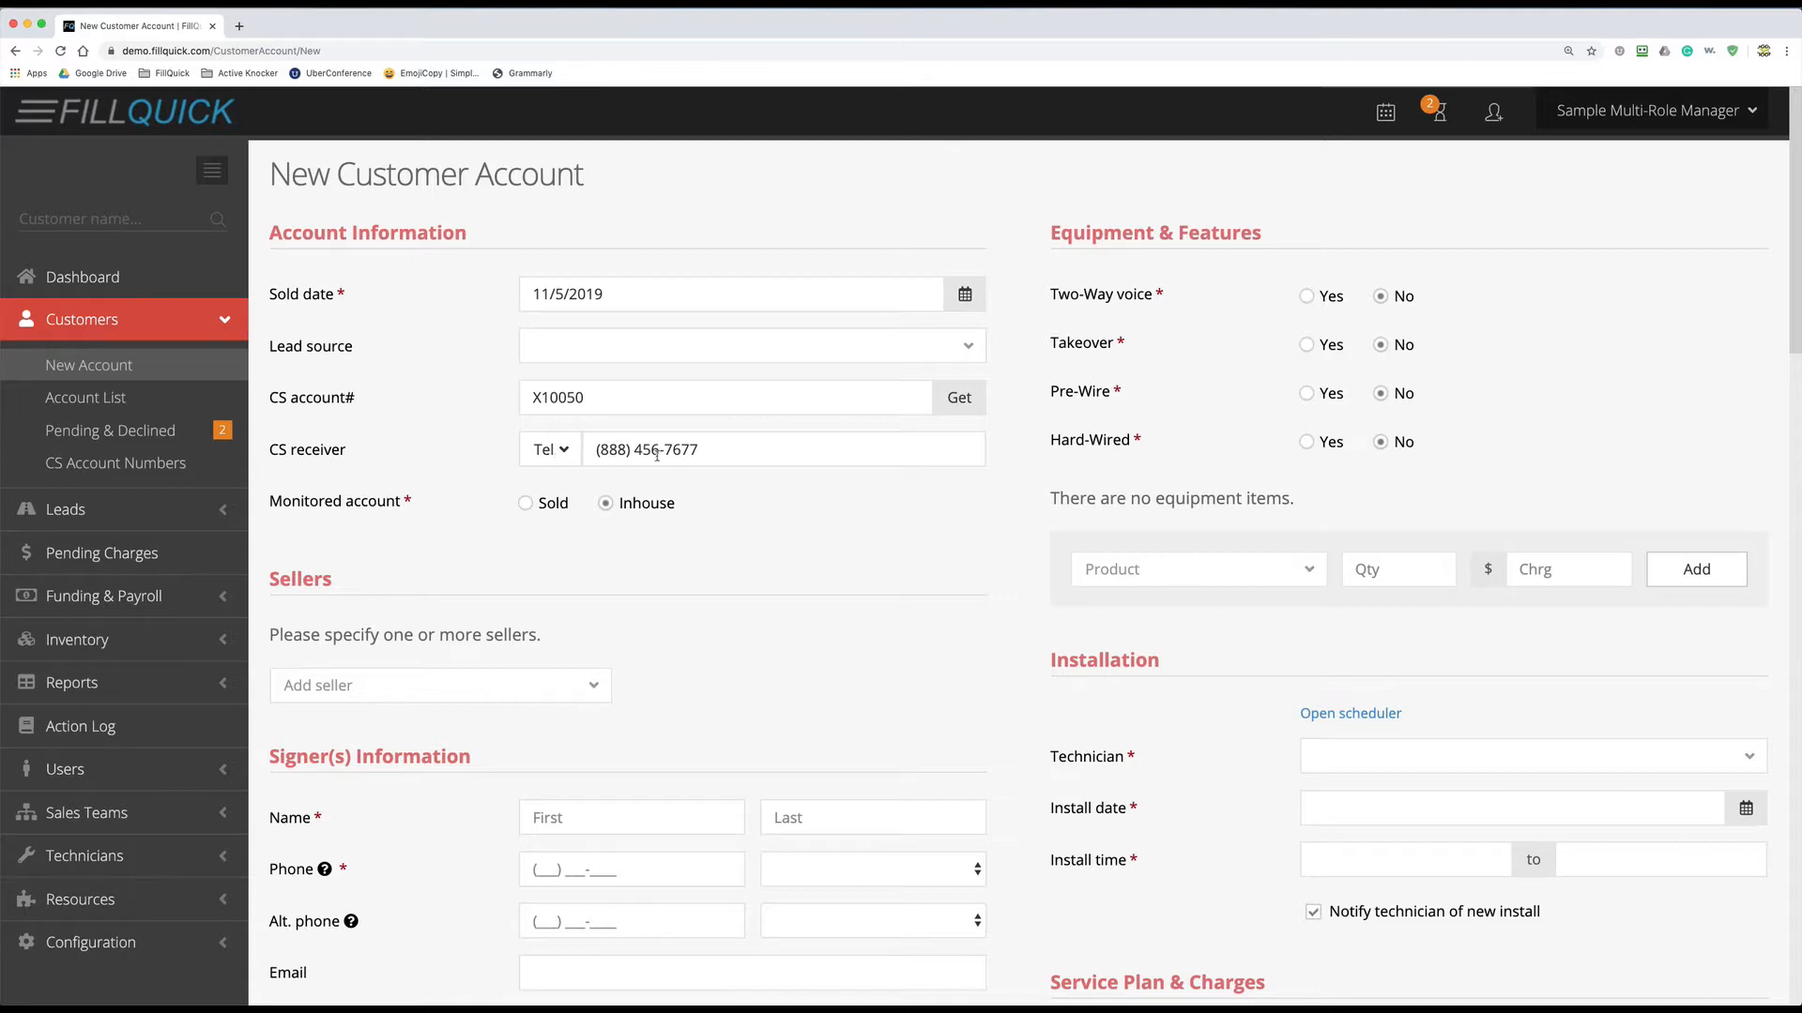
pyautogui.click(561, 450)
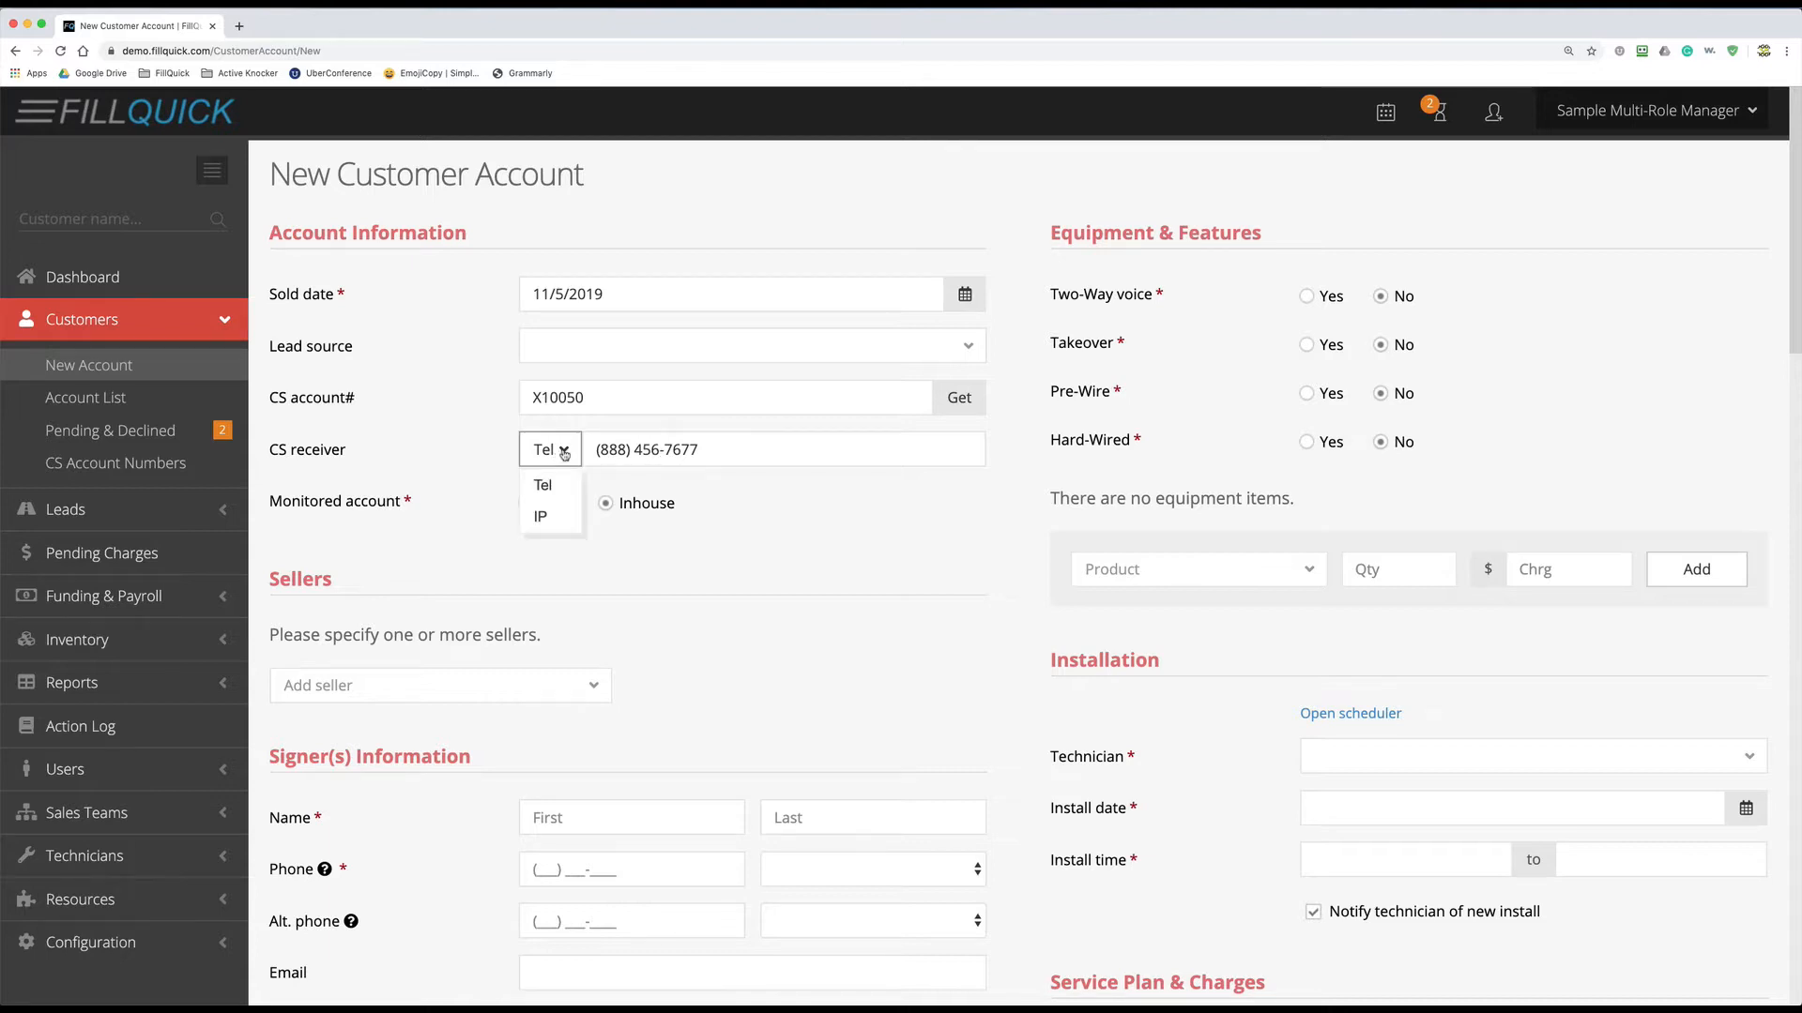
pyautogui.click(545, 518)
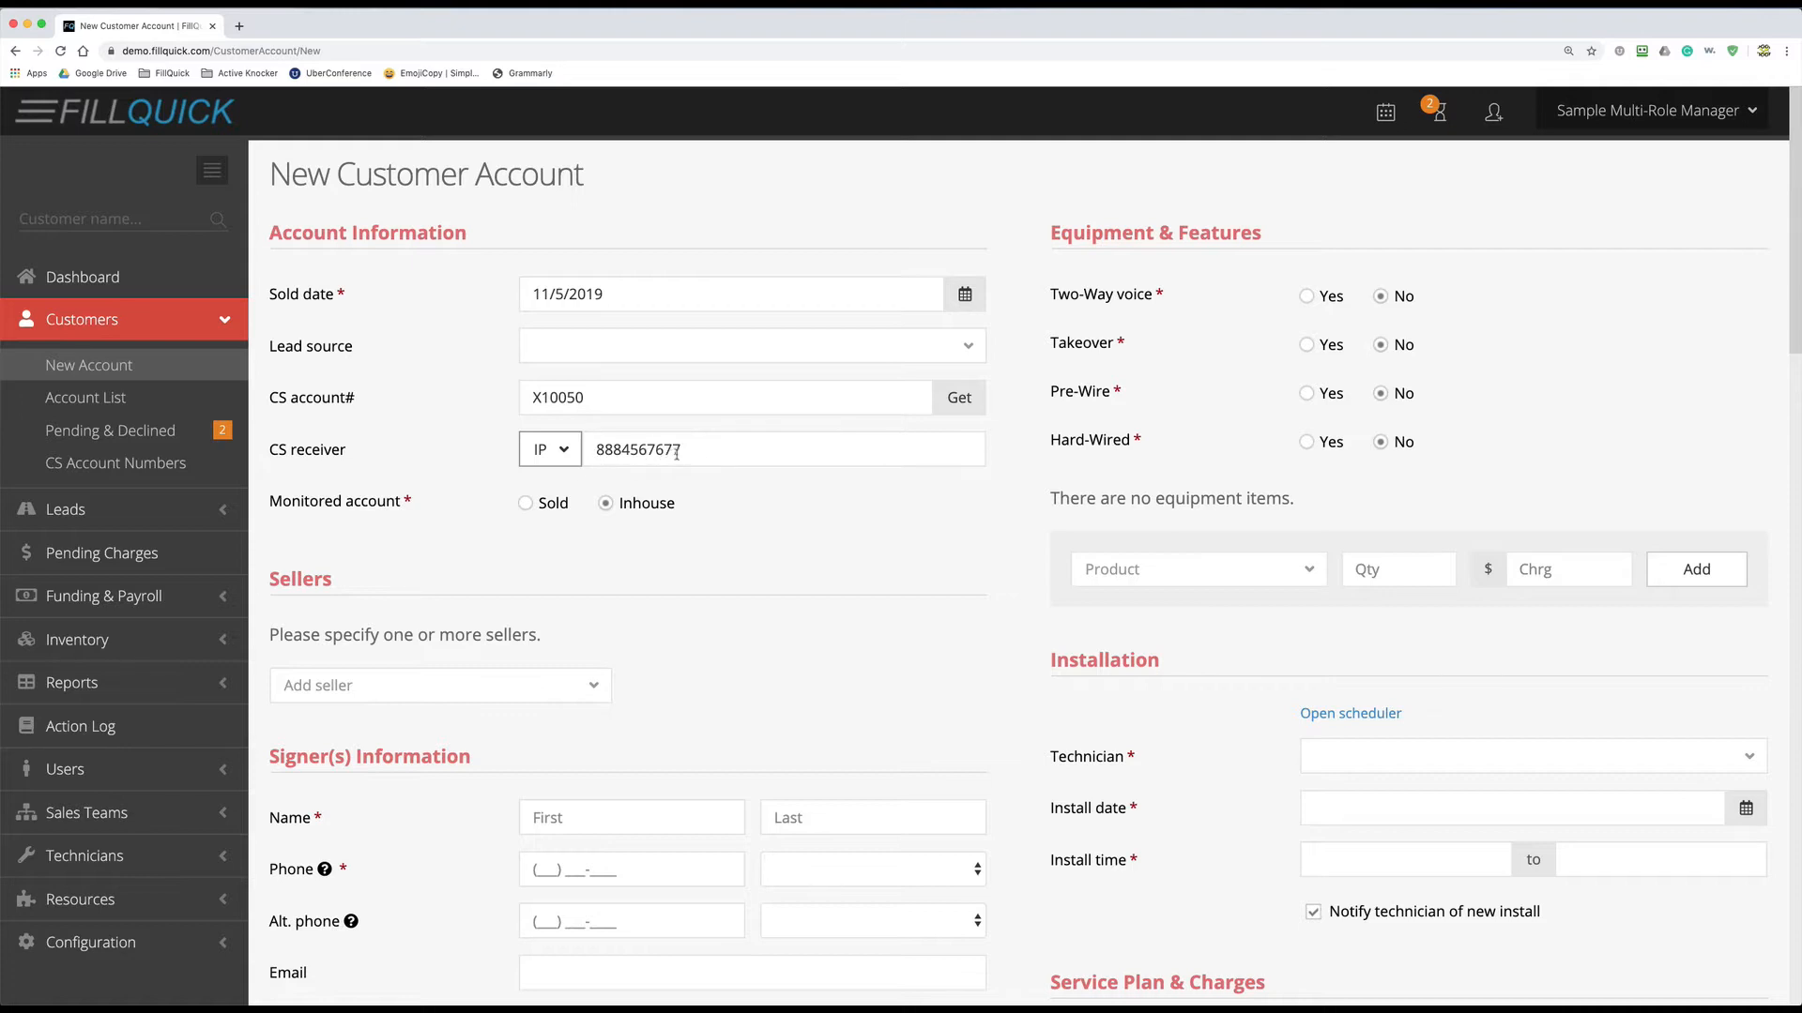
pyautogui.click(563, 456)
pyautogui.click(544, 486)
# - Start a new block named 'COPS Monitoring - IP Cameras' with prefix H and range 10035–10045
pyautogui.click(201, 468)
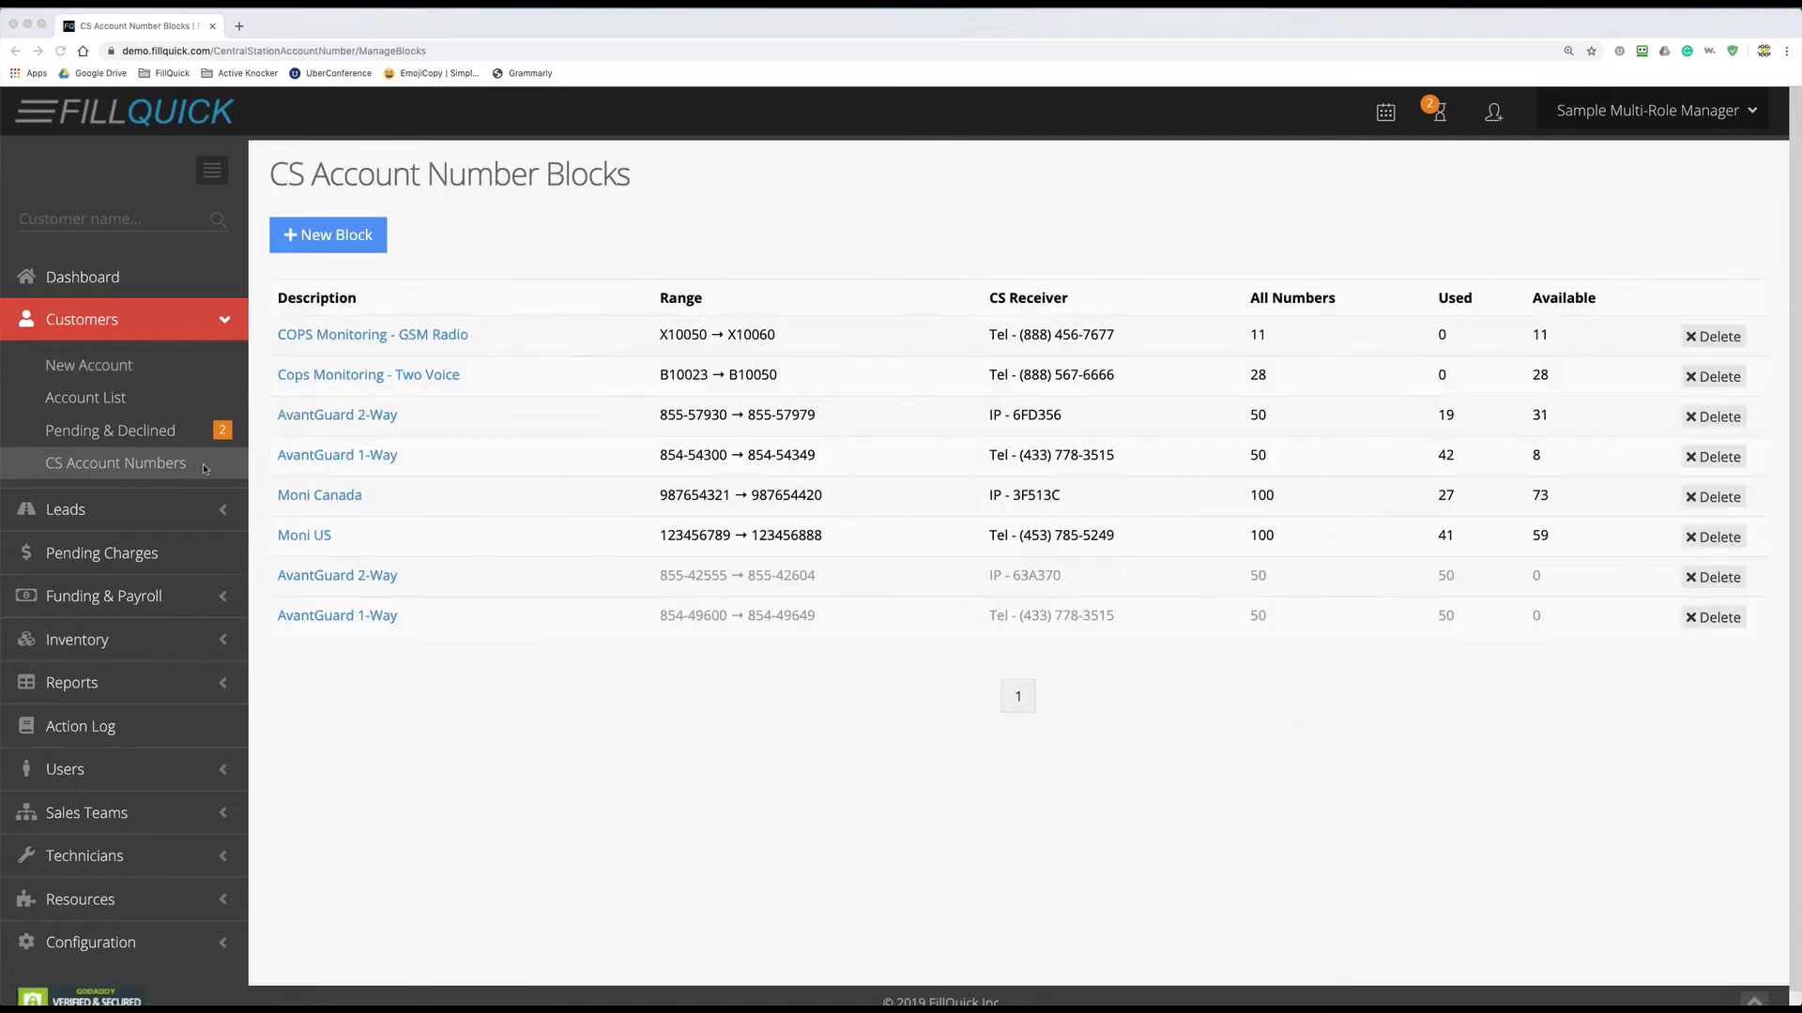
pyautogui.click(345, 239)
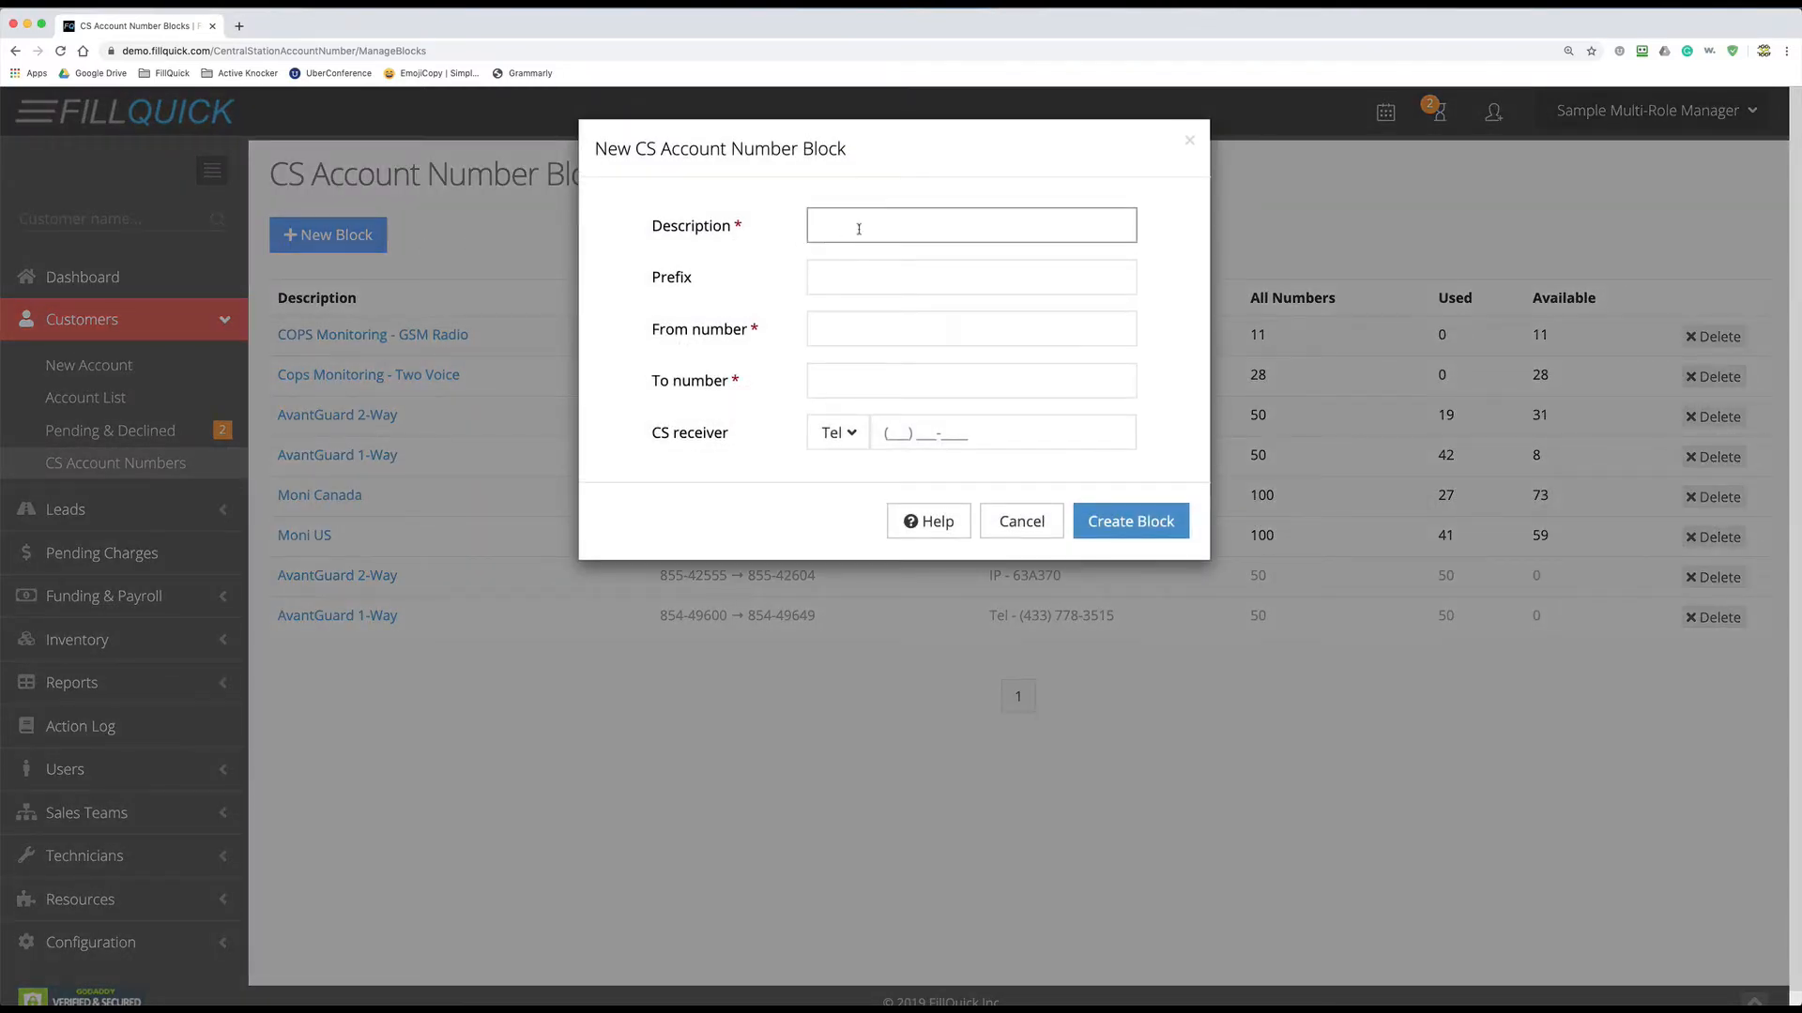
pyautogui.write('COPS Monitoring - IP Cameras')
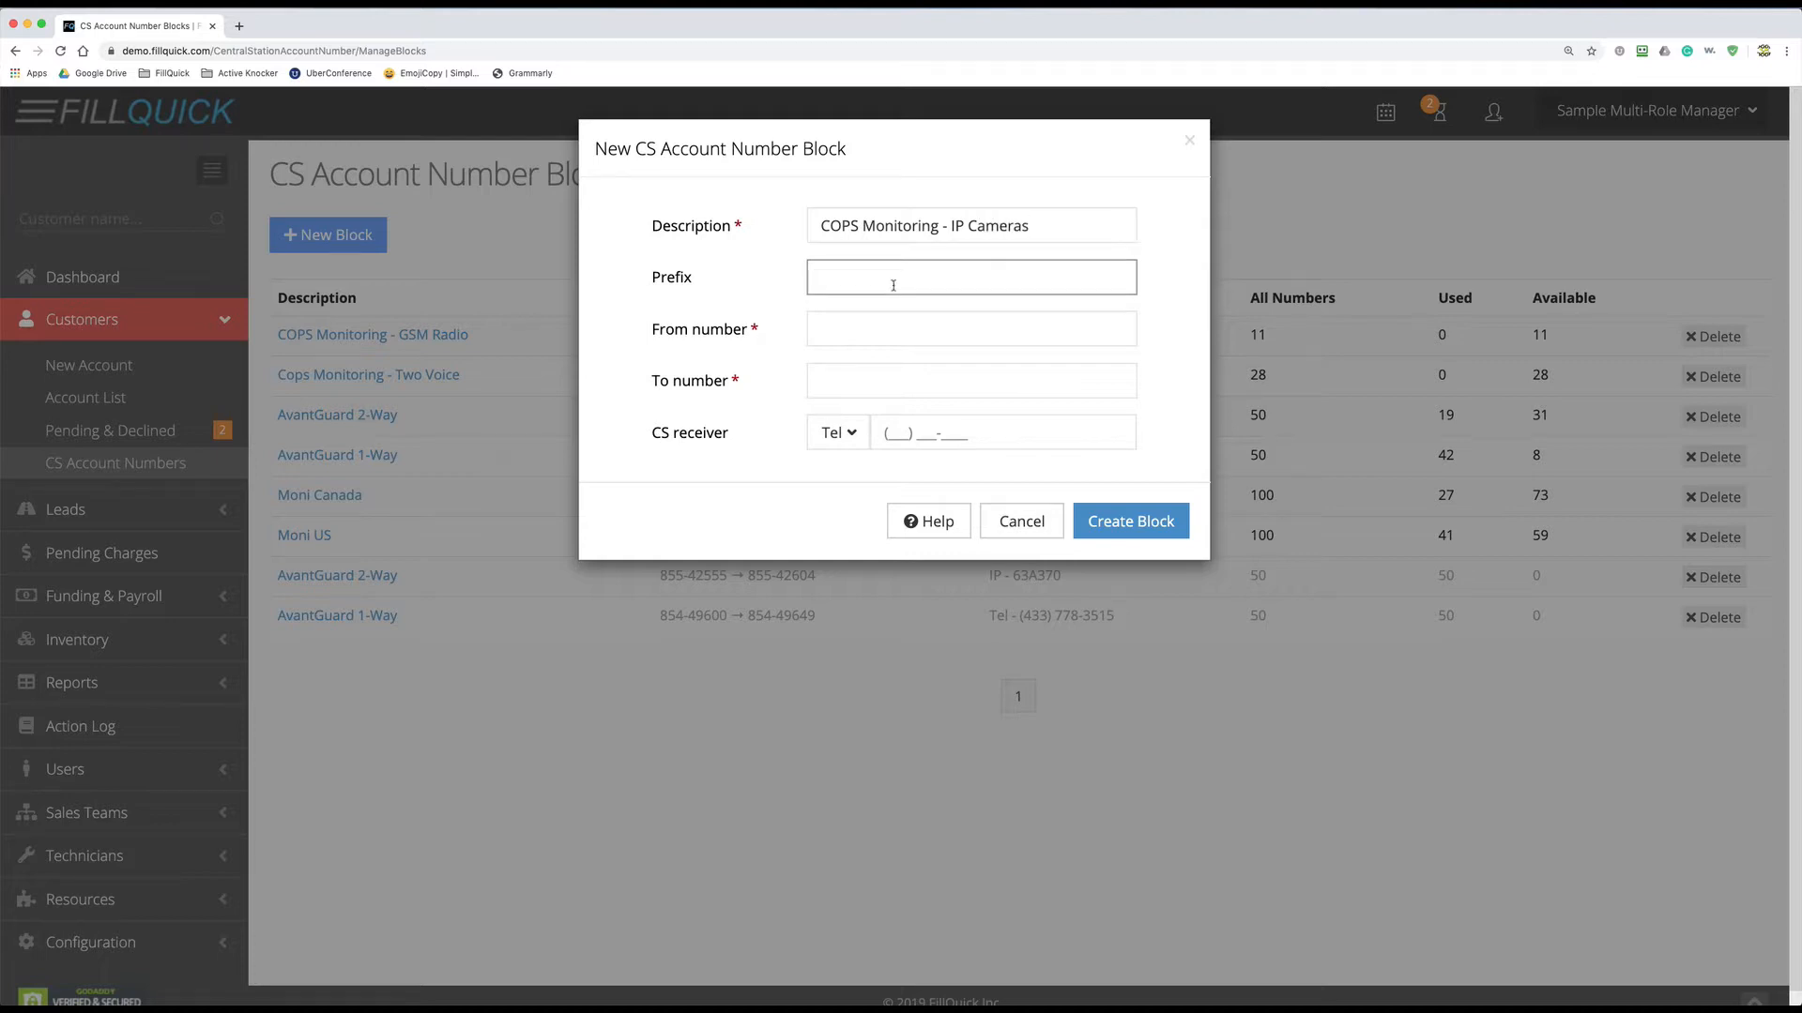
pyautogui.write('H')
pyautogui.click(835, 327)
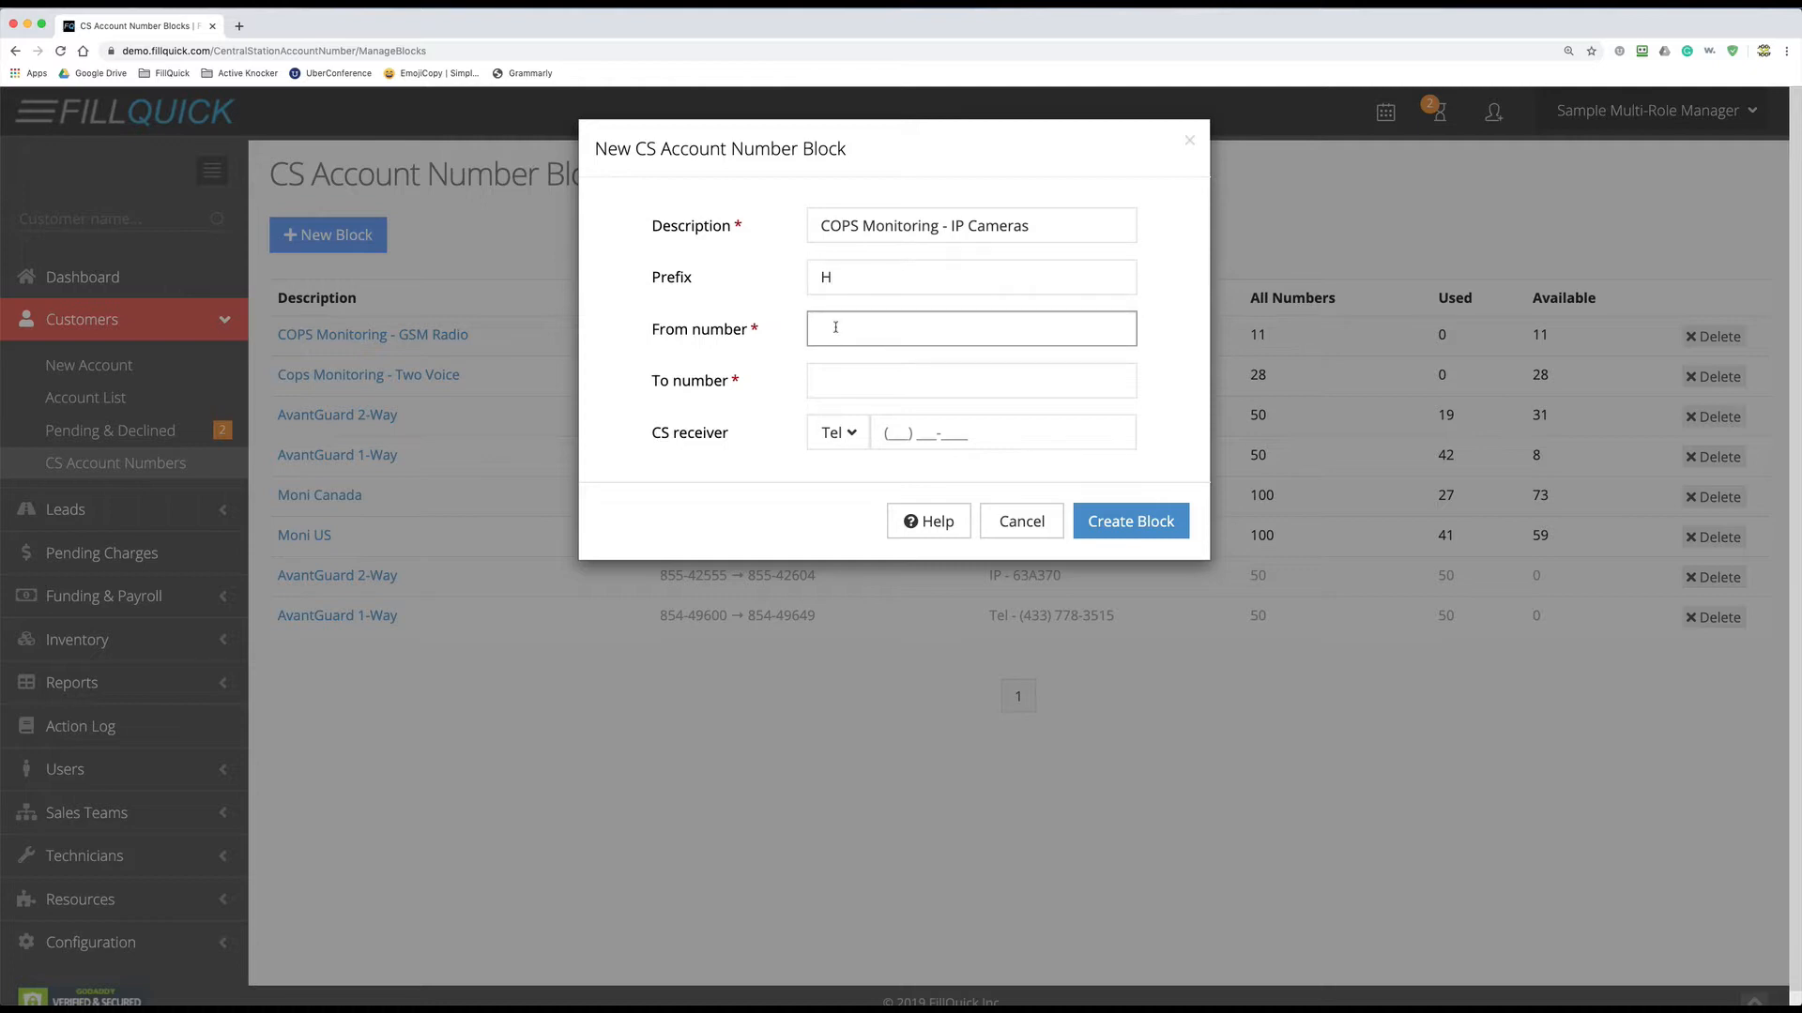
pyautogui.write('10035')
pyautogui.press('Tab')
pyautogui.write('10045')
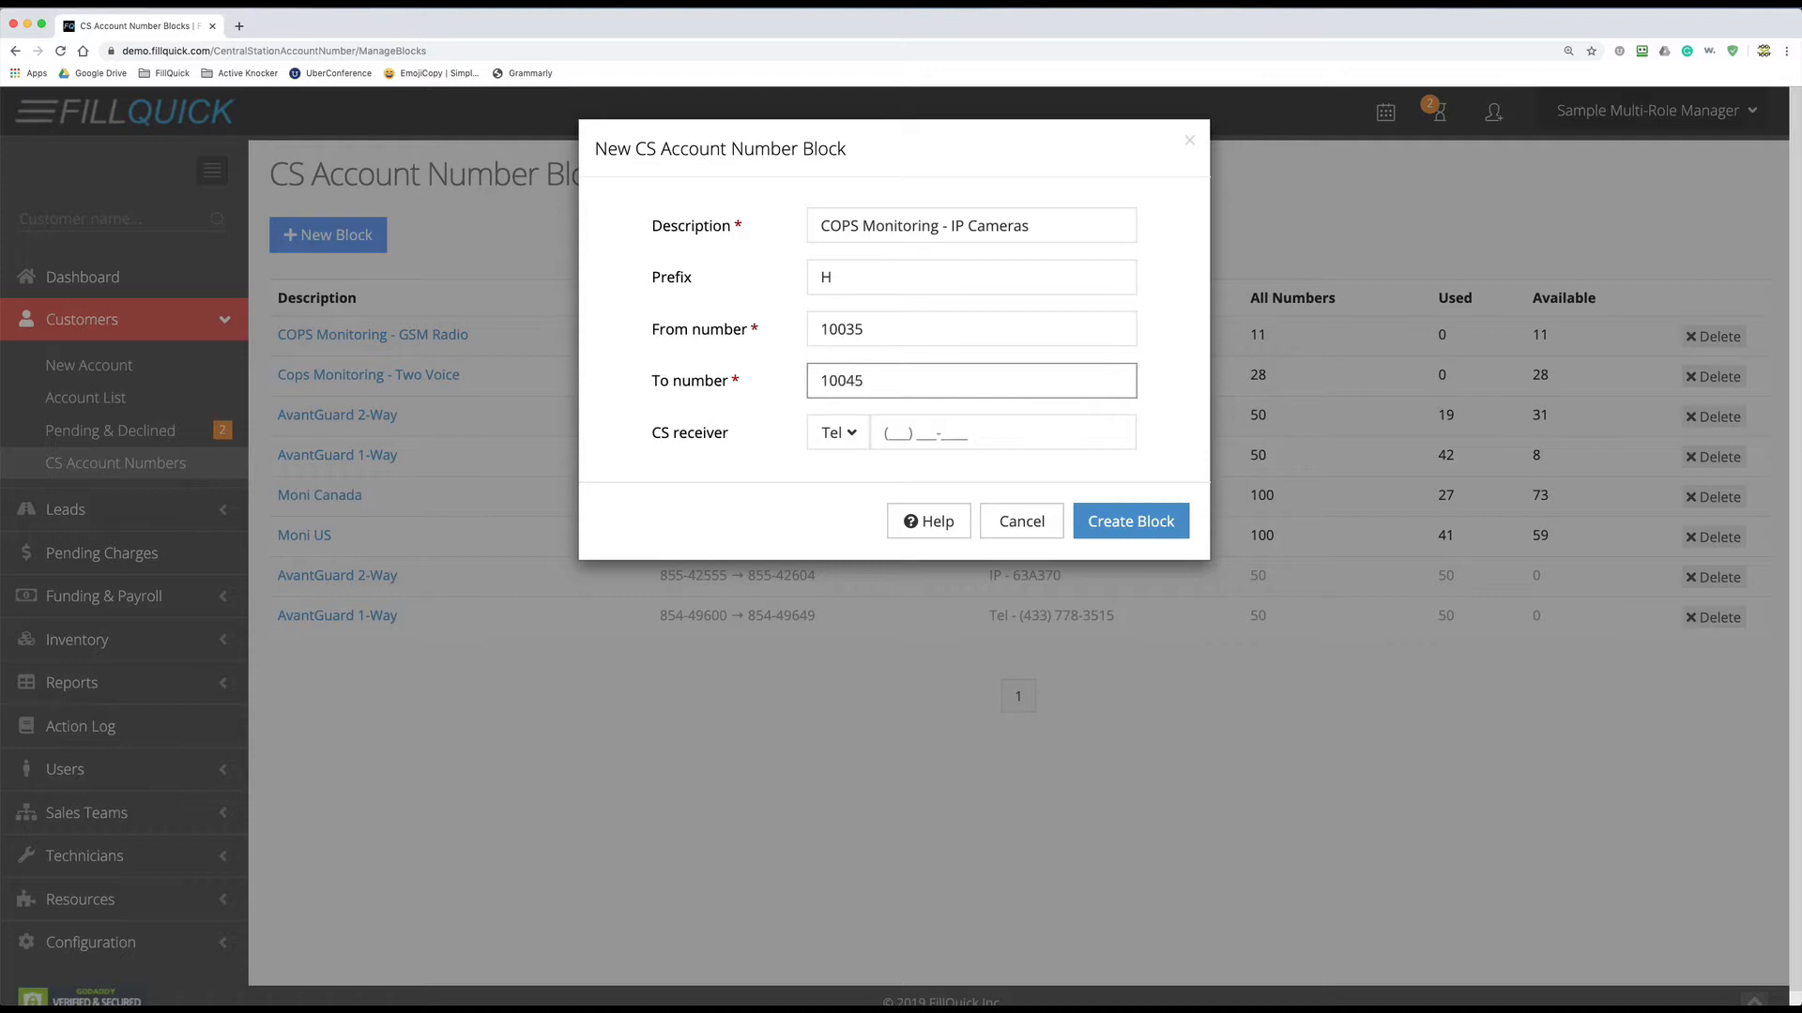
# - Set the block's receiver to IP address 123.45.345.66 and create the block
pyautogui.click(830, 438)
pyautogui.click(838, 497)
pyautogui.click(888, 430)
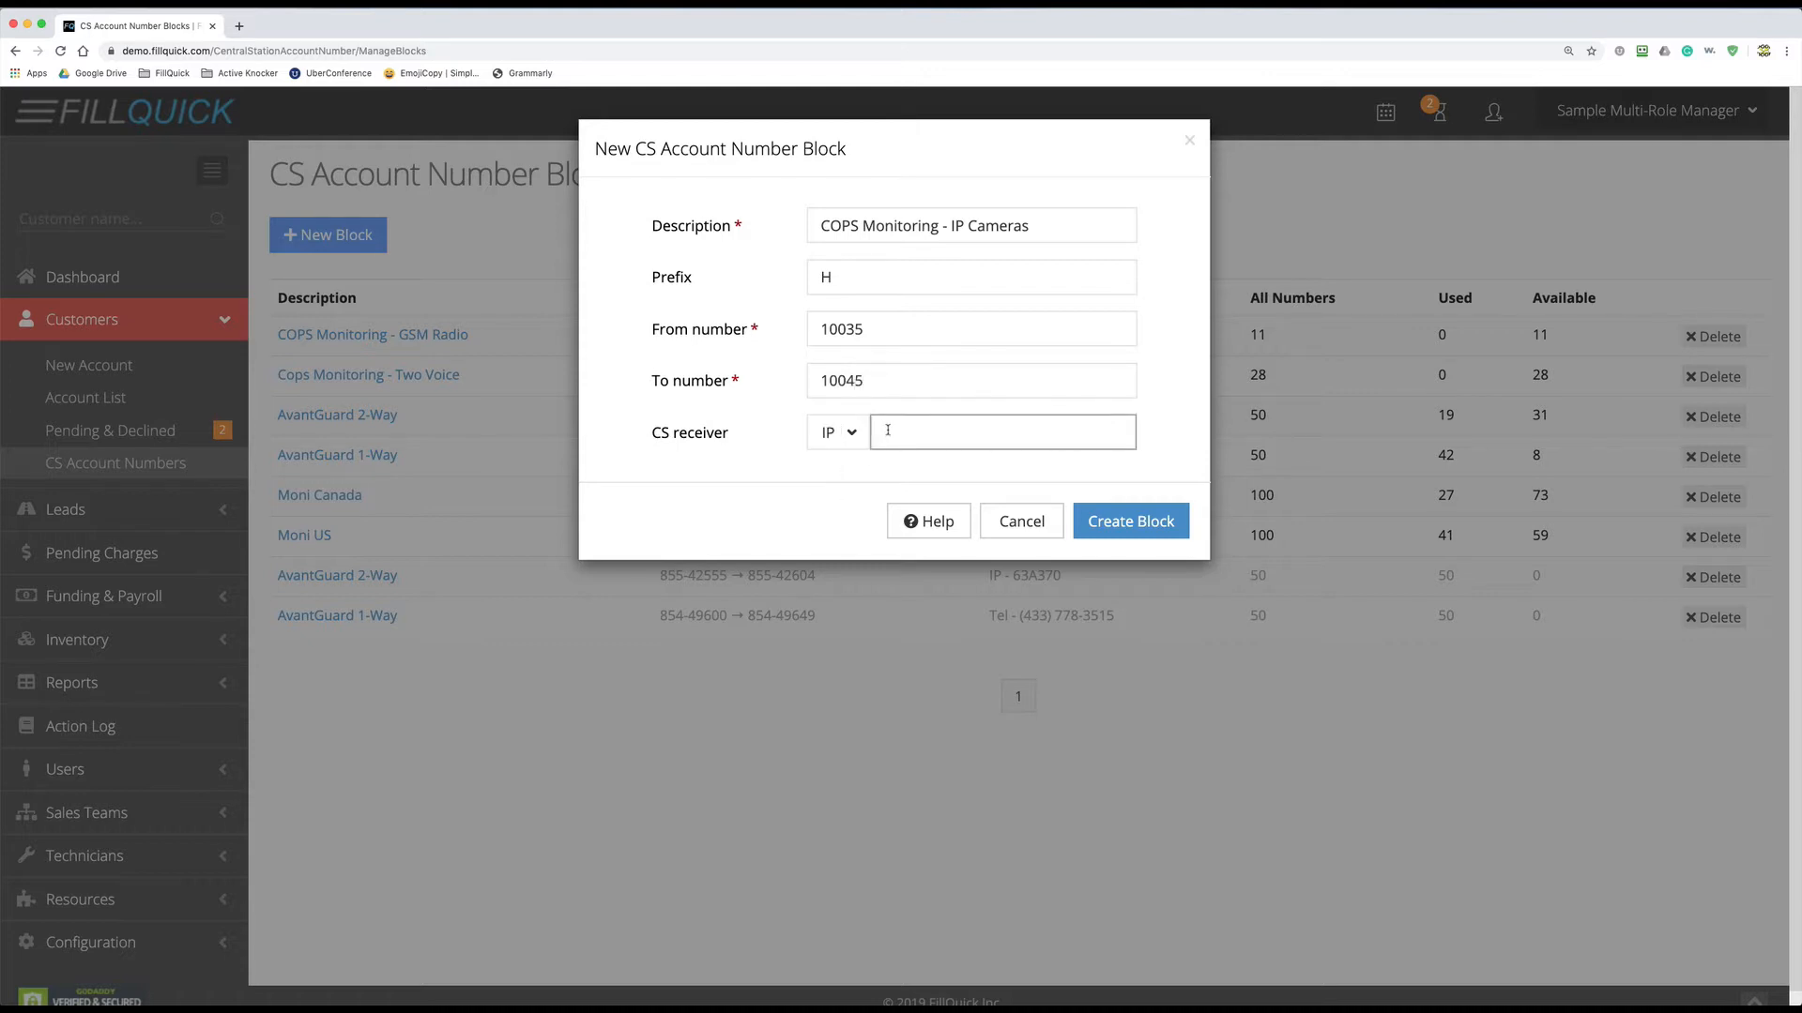
pyautogui.write('123.45.345.66')
pyautogui.click(1093, 518)
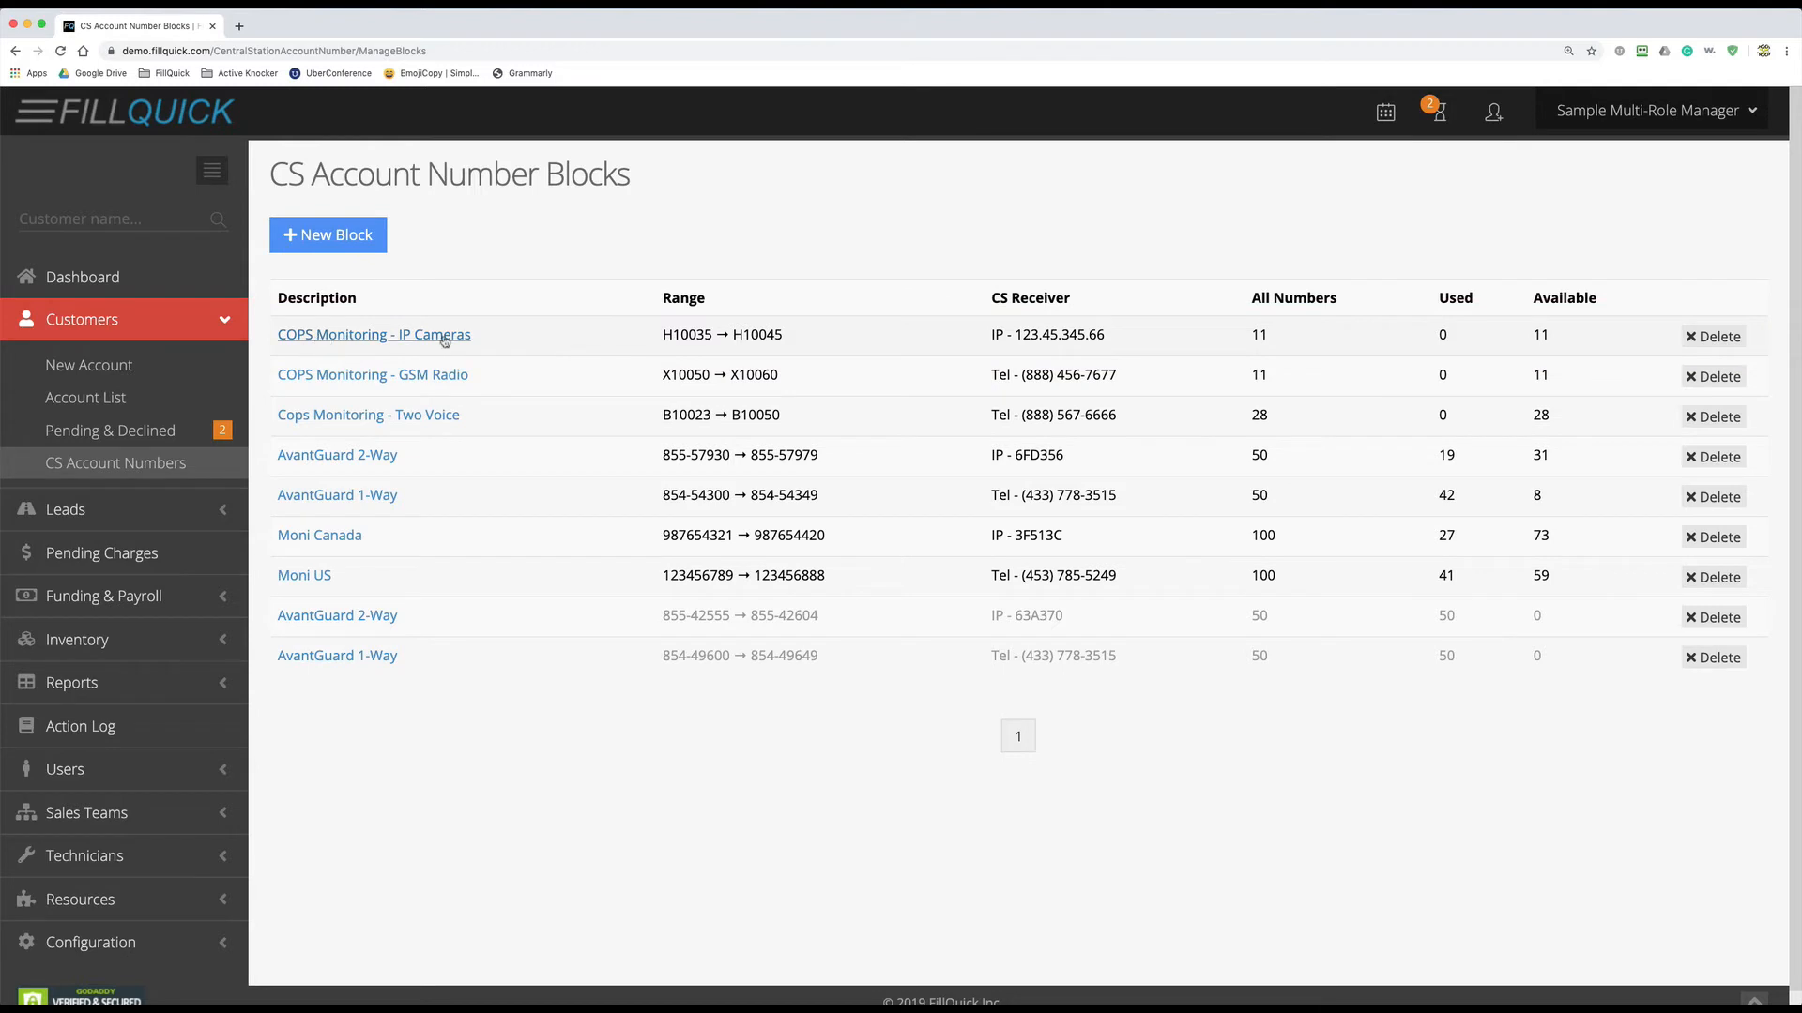
# - Point out the new block's IP receiver 123.45.345.66, then return to a blank customer account form
pyautogui.moveTo(988, 341); pyautogui.dragTo(1112, 340)
pyautogui.click(1050, 338)
pyautogui.moveTo(1061, 334); pyautogui.dragTo(1090, 334)
pyautogui.click(1098, 334)
pyautogui.click(1493, 119)
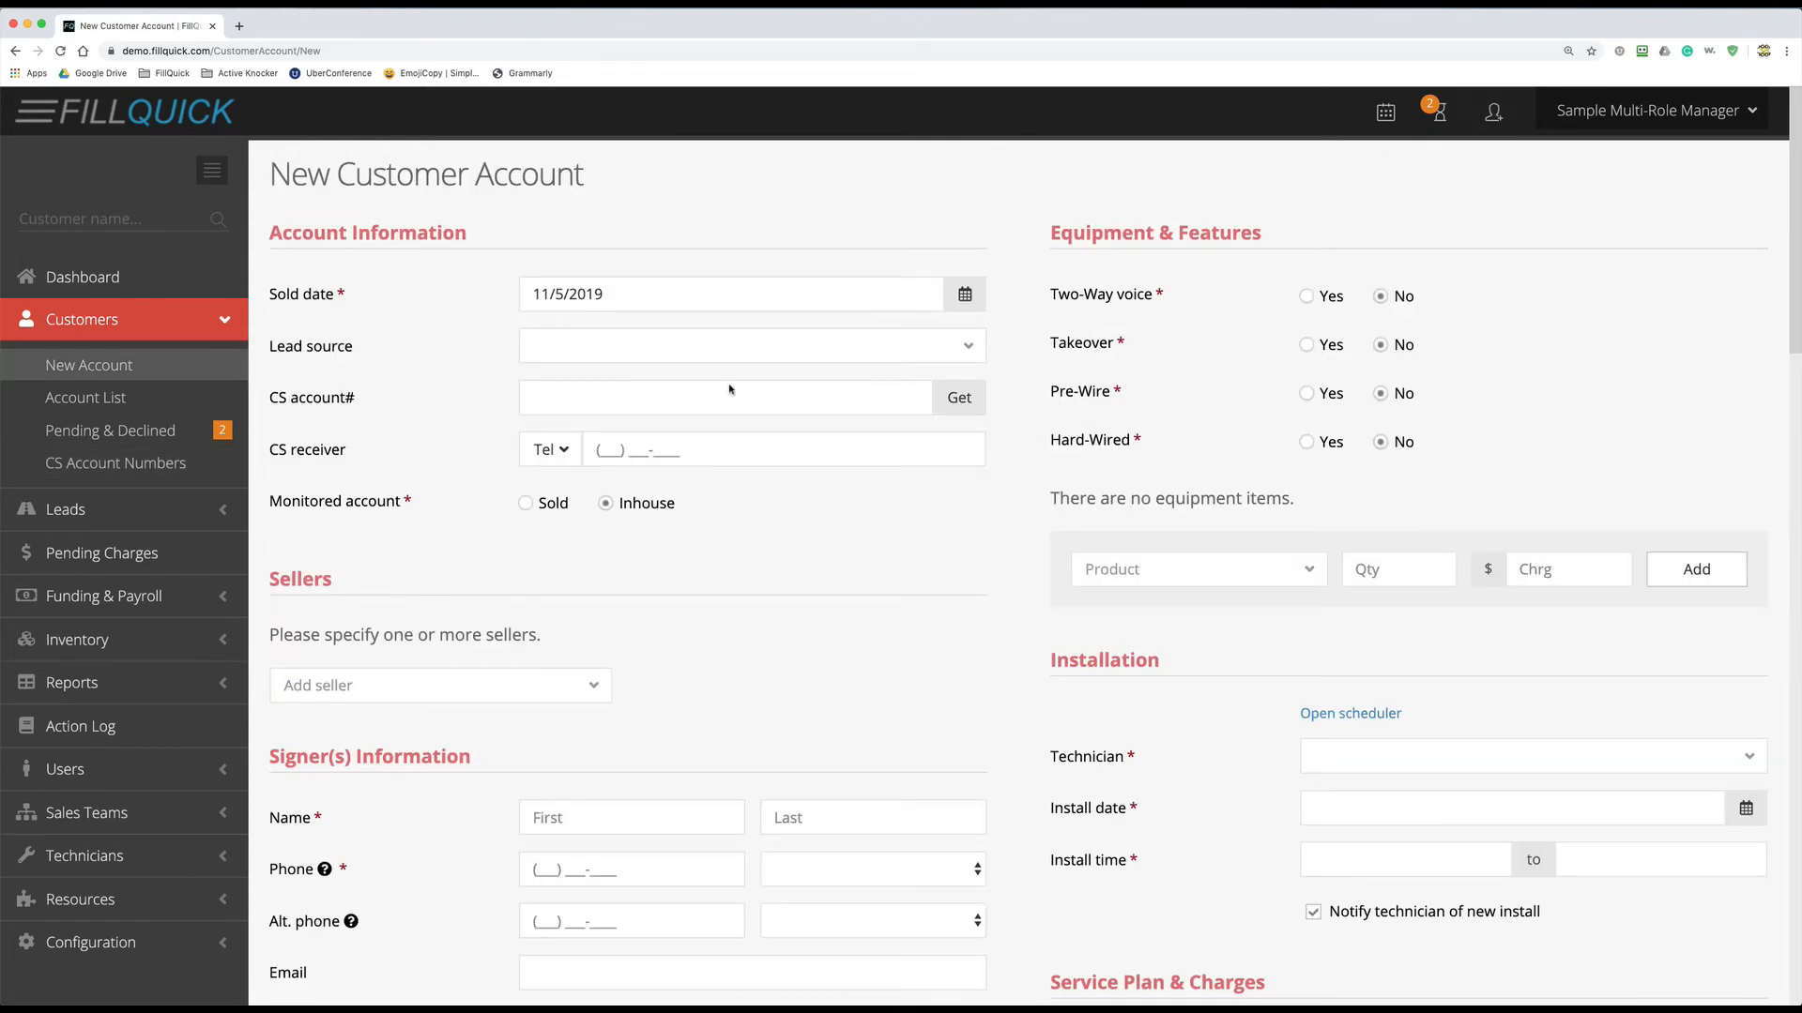
# - Fill CS account H10035 and IP receiver 123.45.345.66 from the IP Cameras block, then show the user menu
pyautogui.click(957, 400)
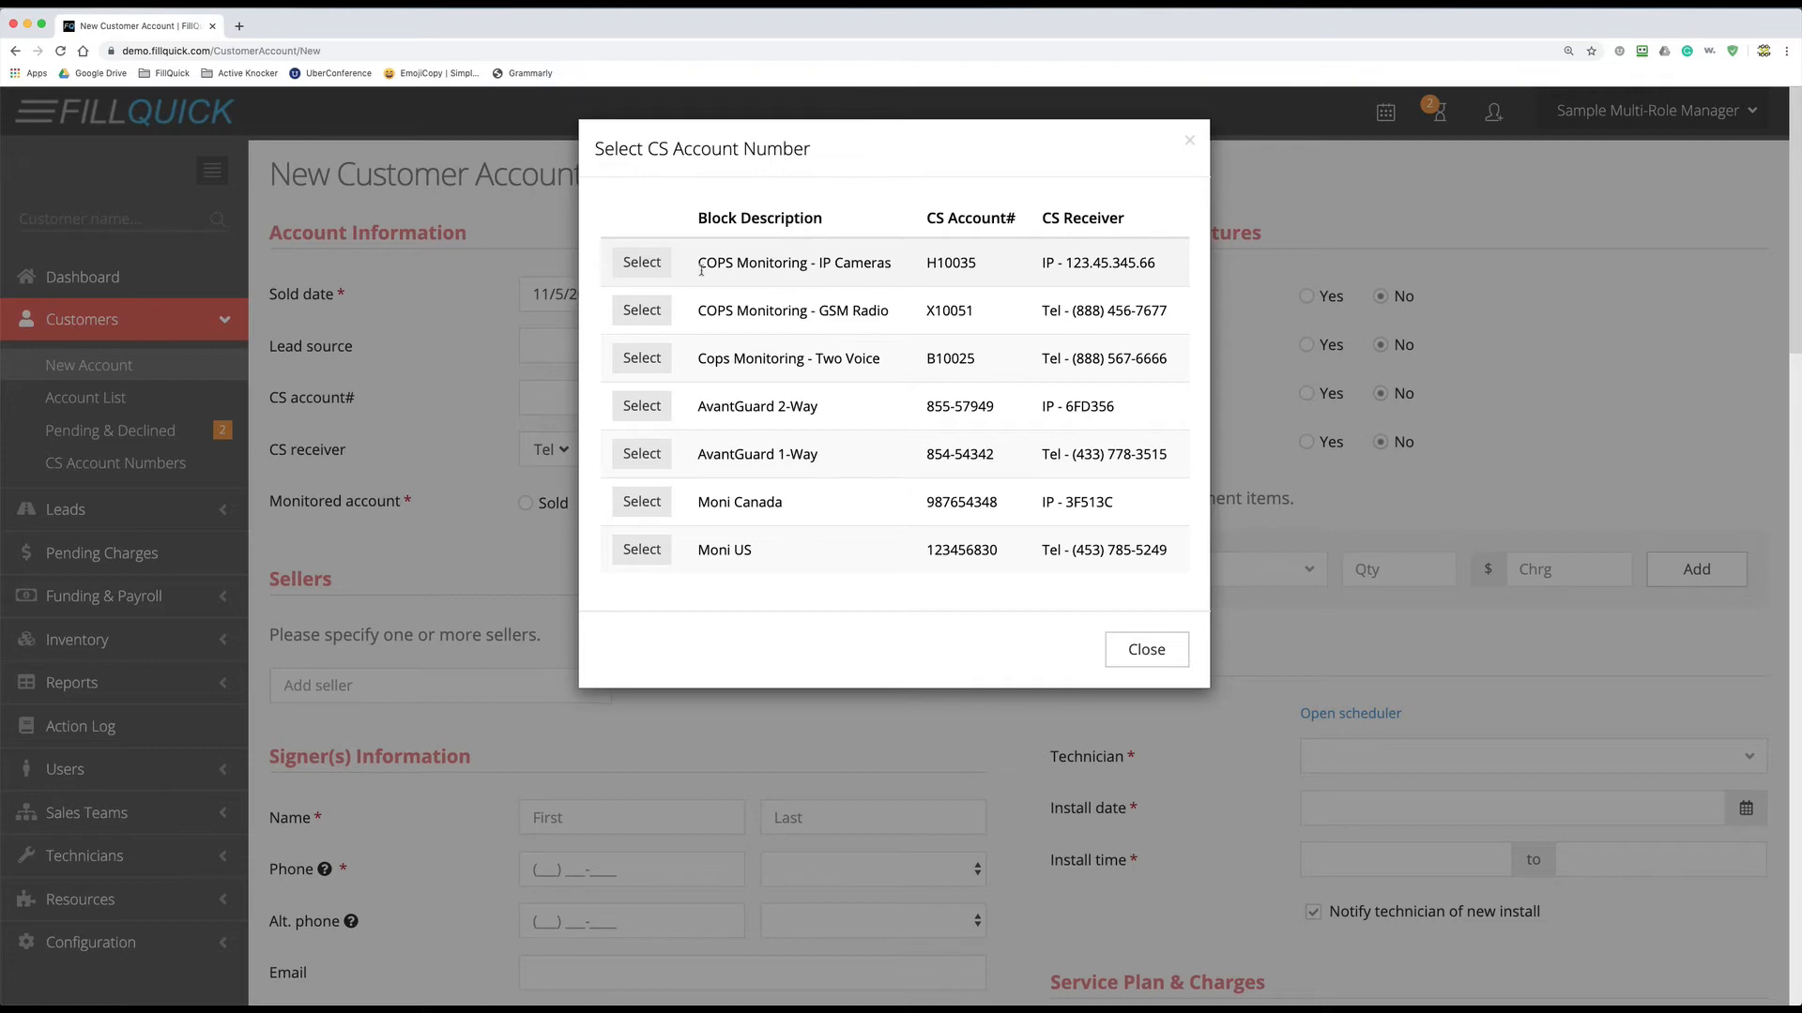
pyautogui.click(654, 267)
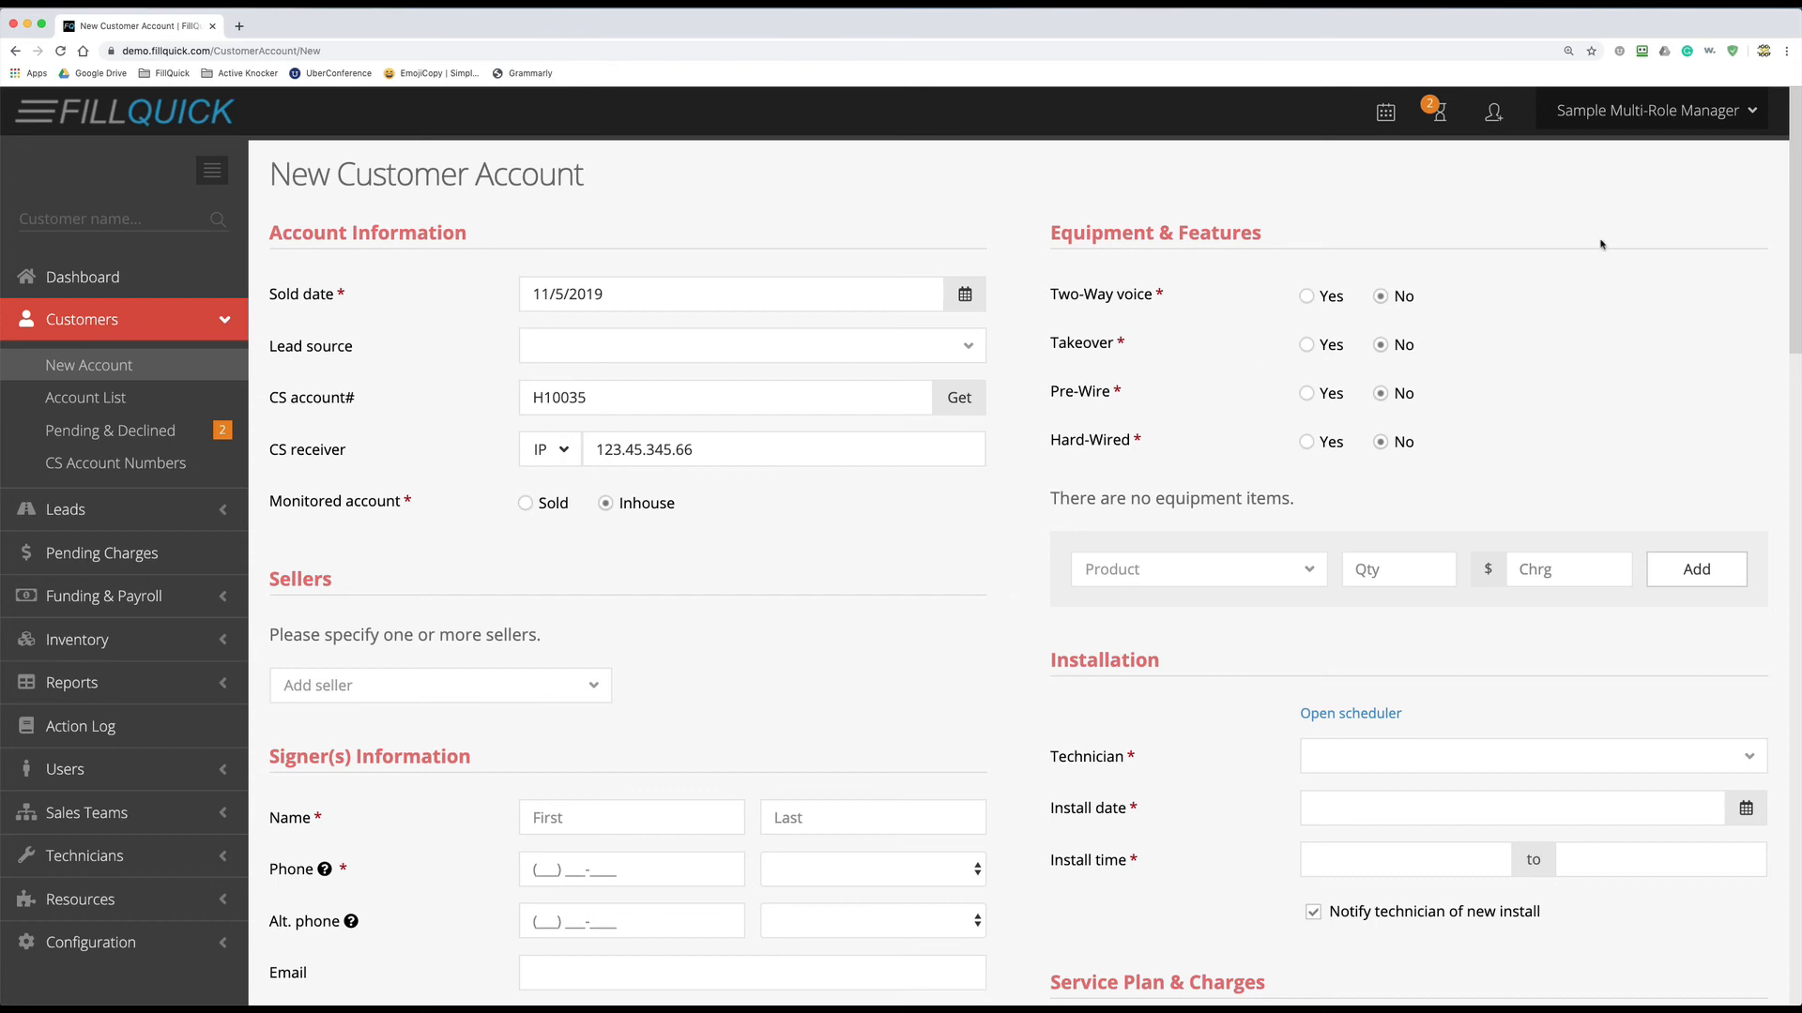
pyautogui.click(1682, 120)
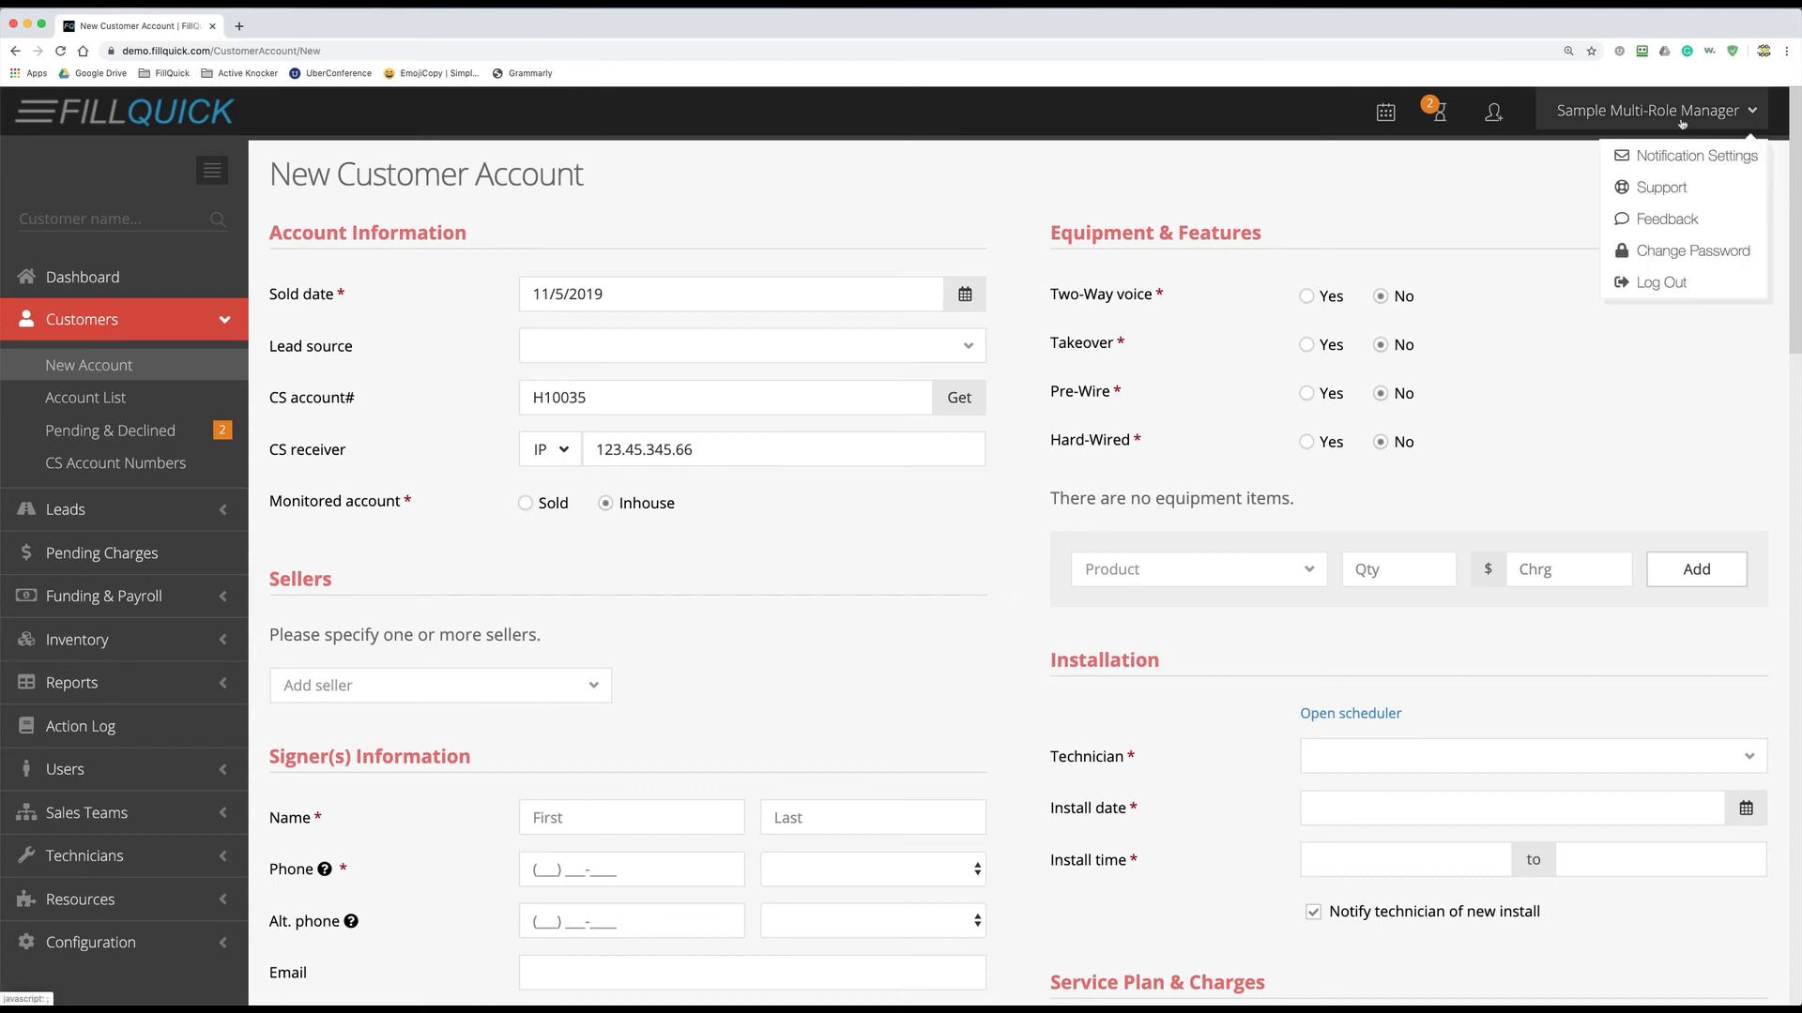